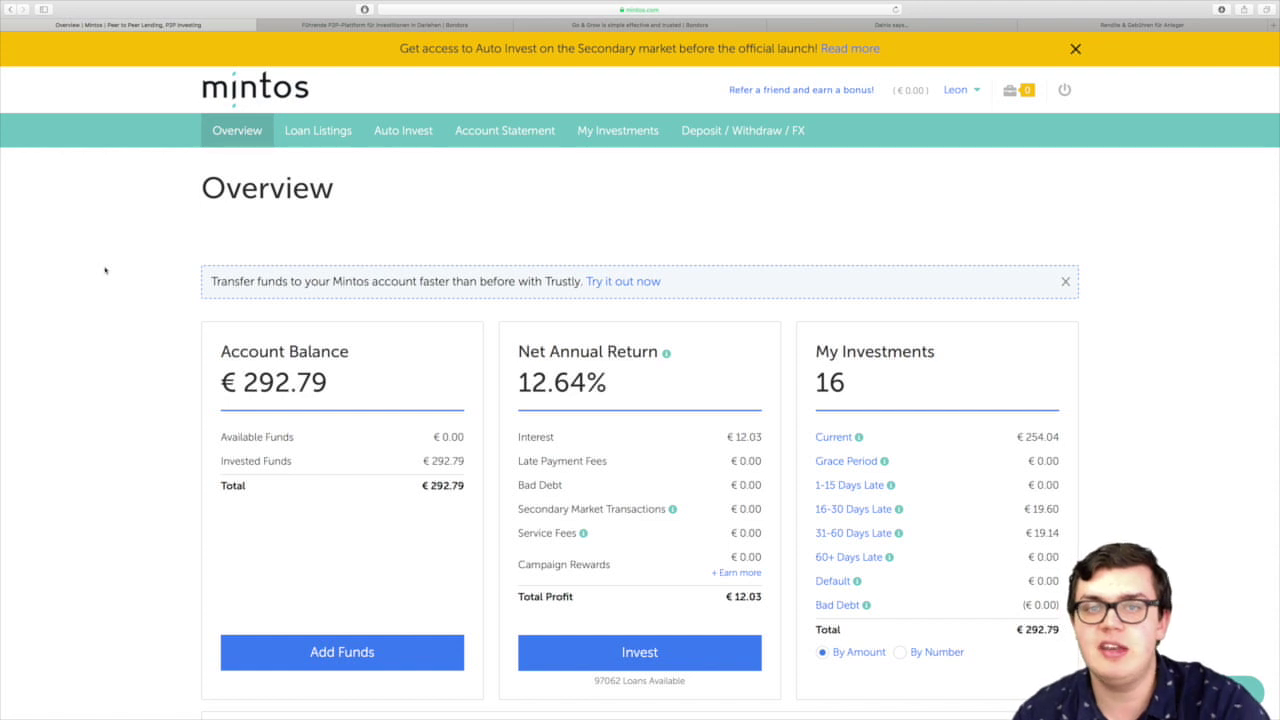
Open the loan listings and examine the loan details shown on the primary market.
scroll(105, 270, "down", 1)
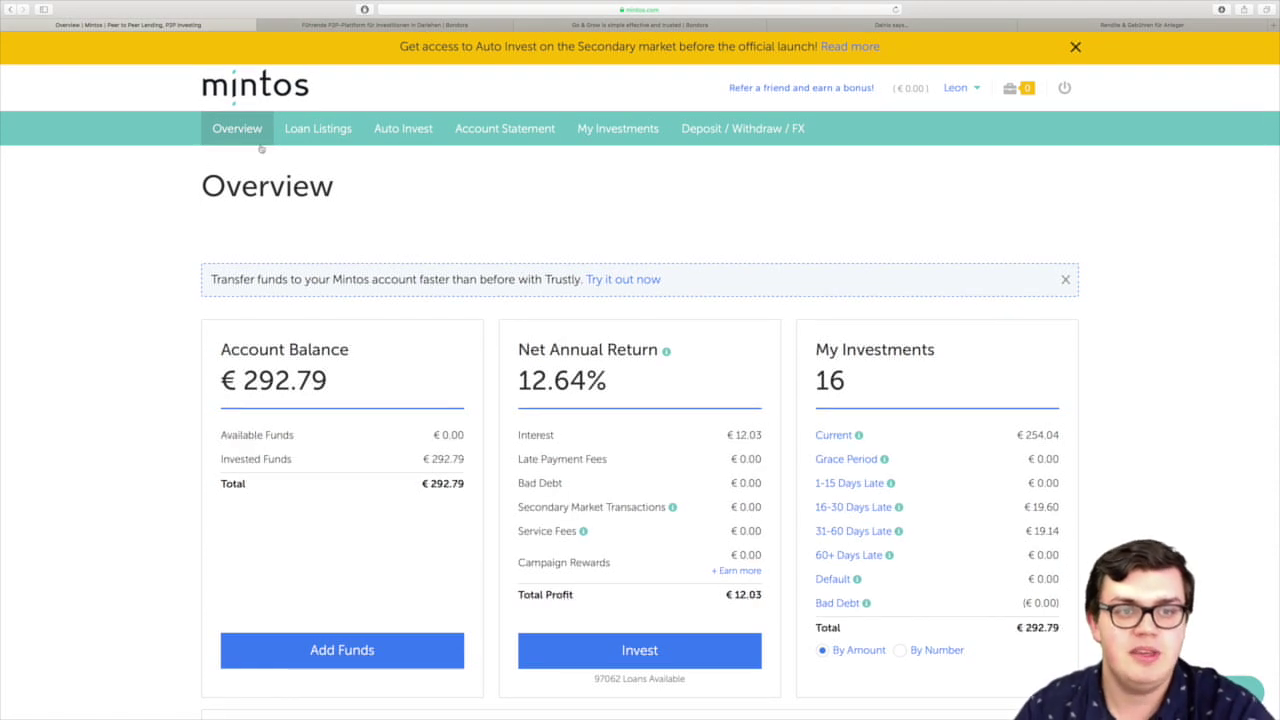
left_click(295, 138)
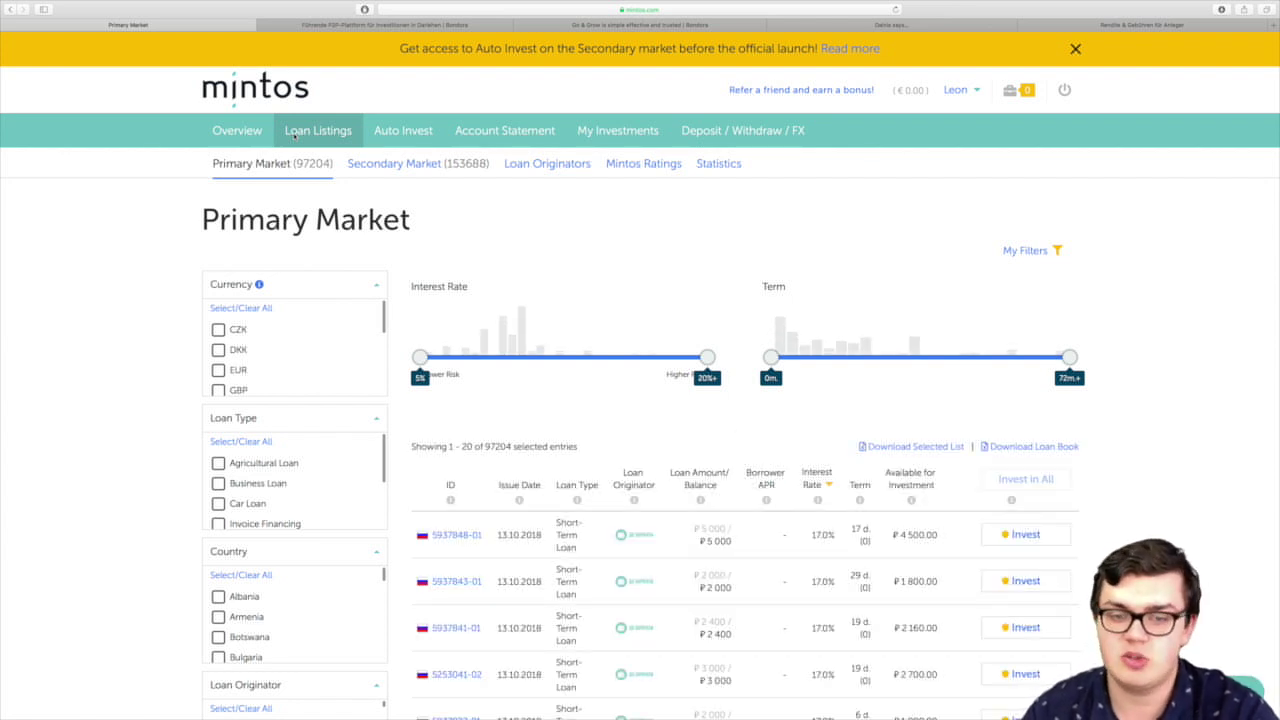
scroll(364, 238, "down", 5)
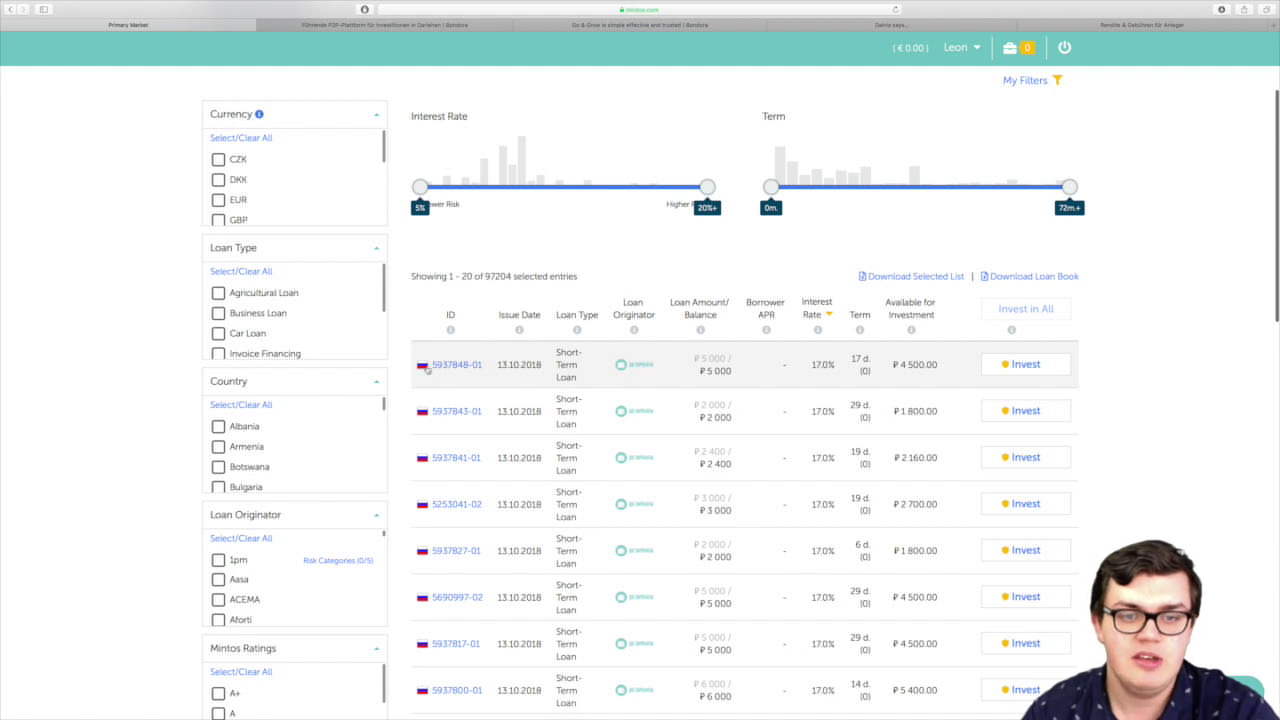
mouse_move(421, 370)
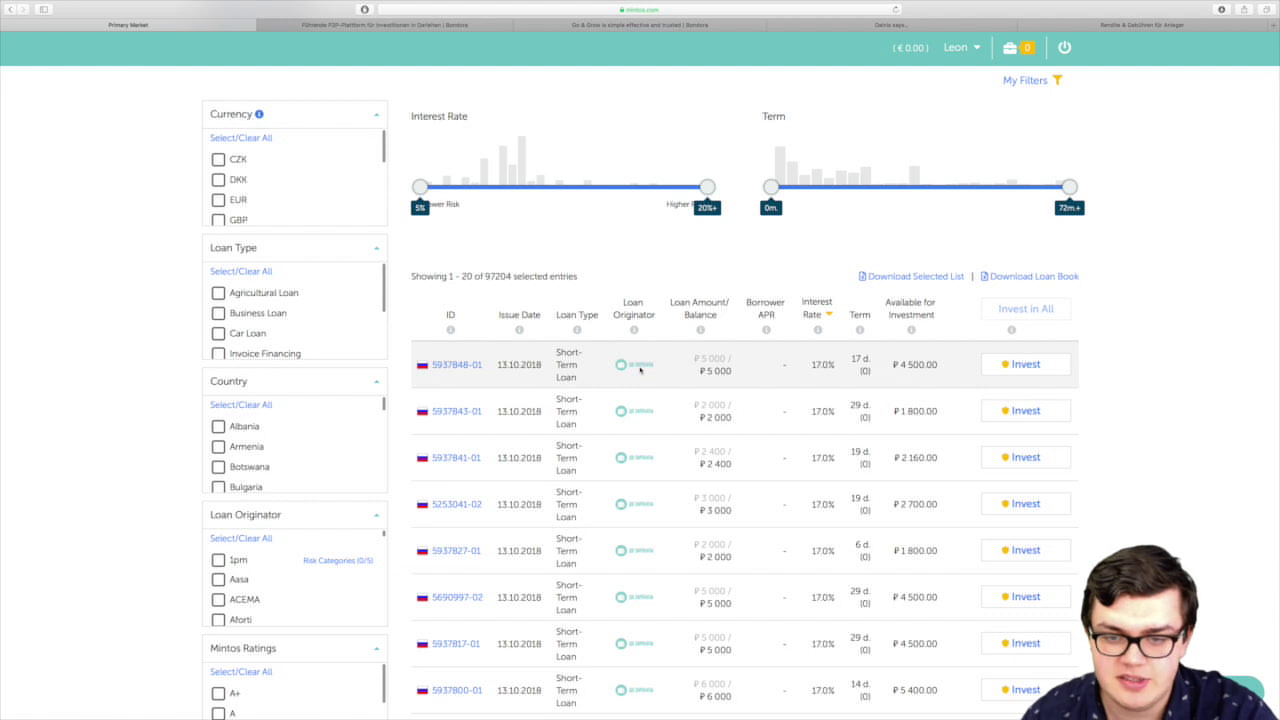
scroll(638, 368, "down", 1)
scroll(640, 369, "up", 10)
scroll(642, 370, "down", 3)
scroll(643, 371, "down", 2)
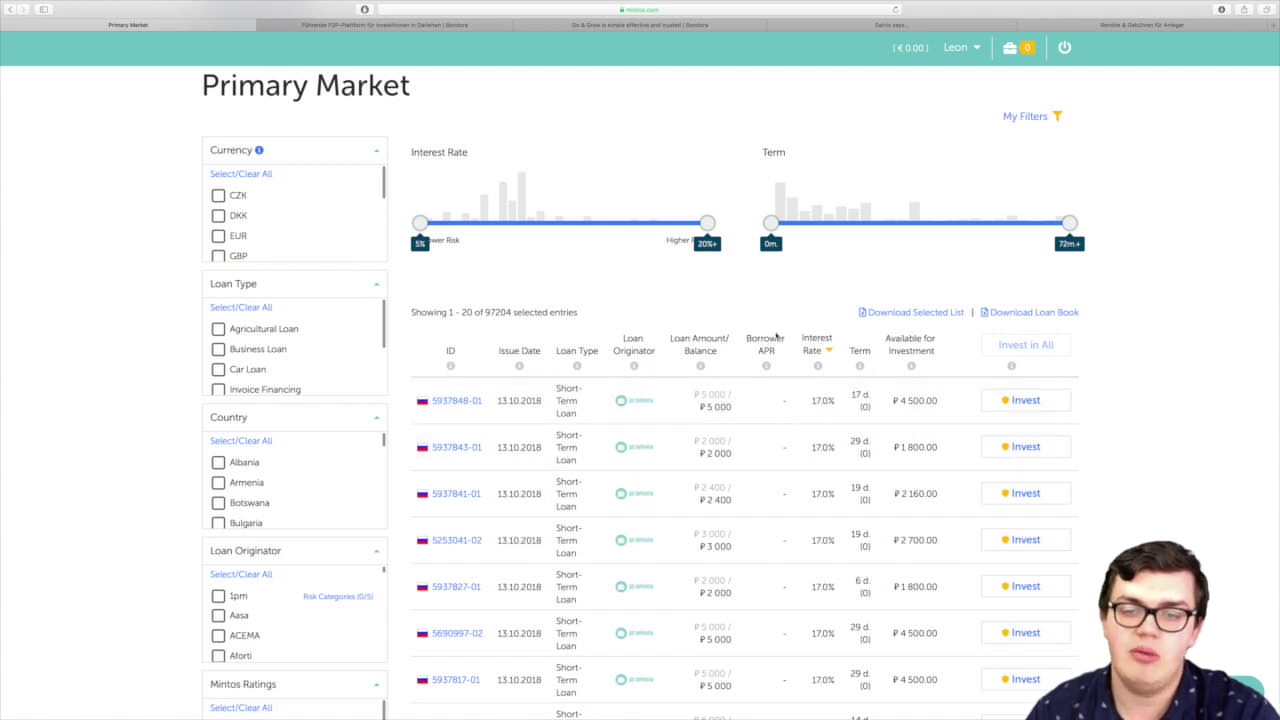
Sort the primary market loans by ascending interest rate, switch back to descending, and look through the listed loans.
left_click(826, 351)
mouse_move(824, 368)
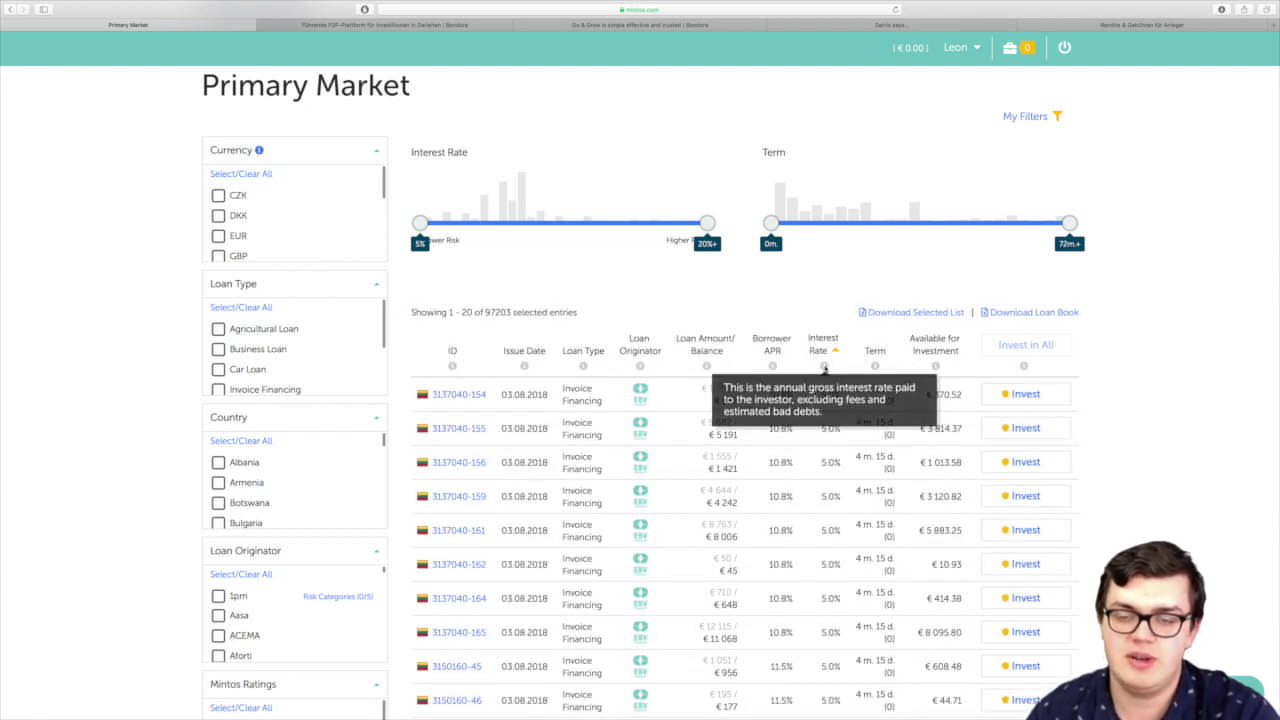
left_click(836, 357)
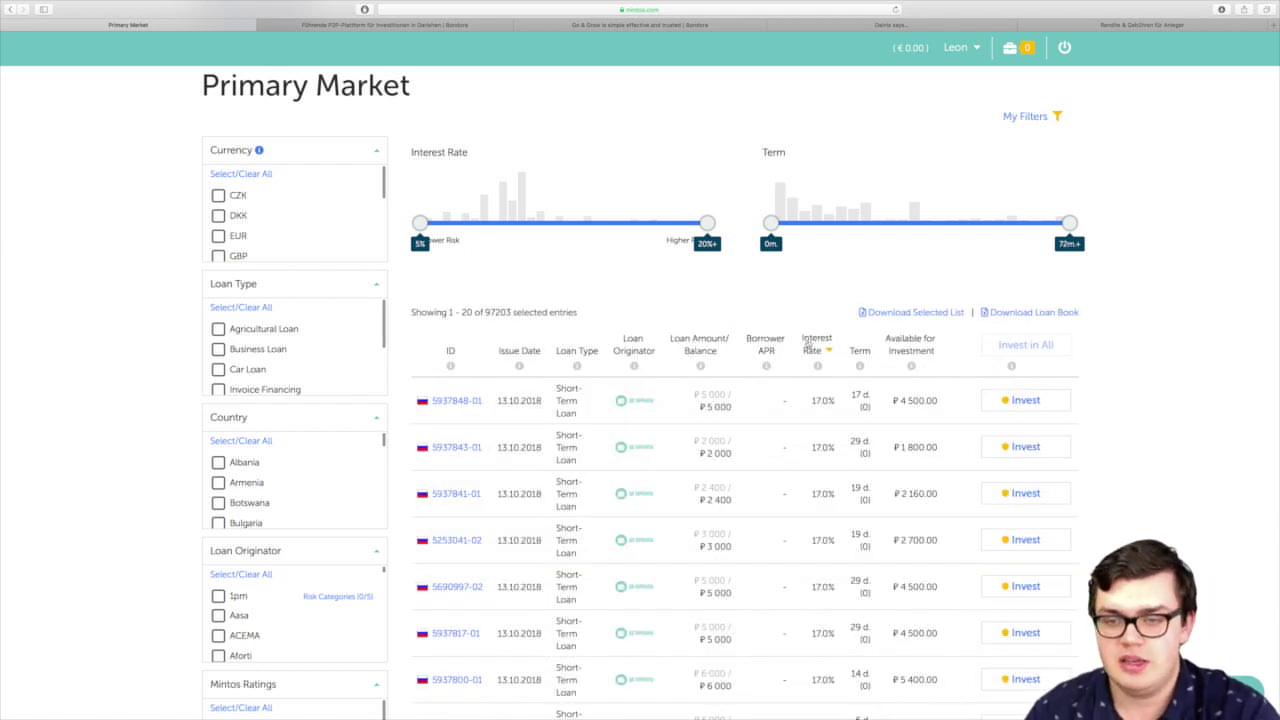
scroll(806, 334, "down", 7)
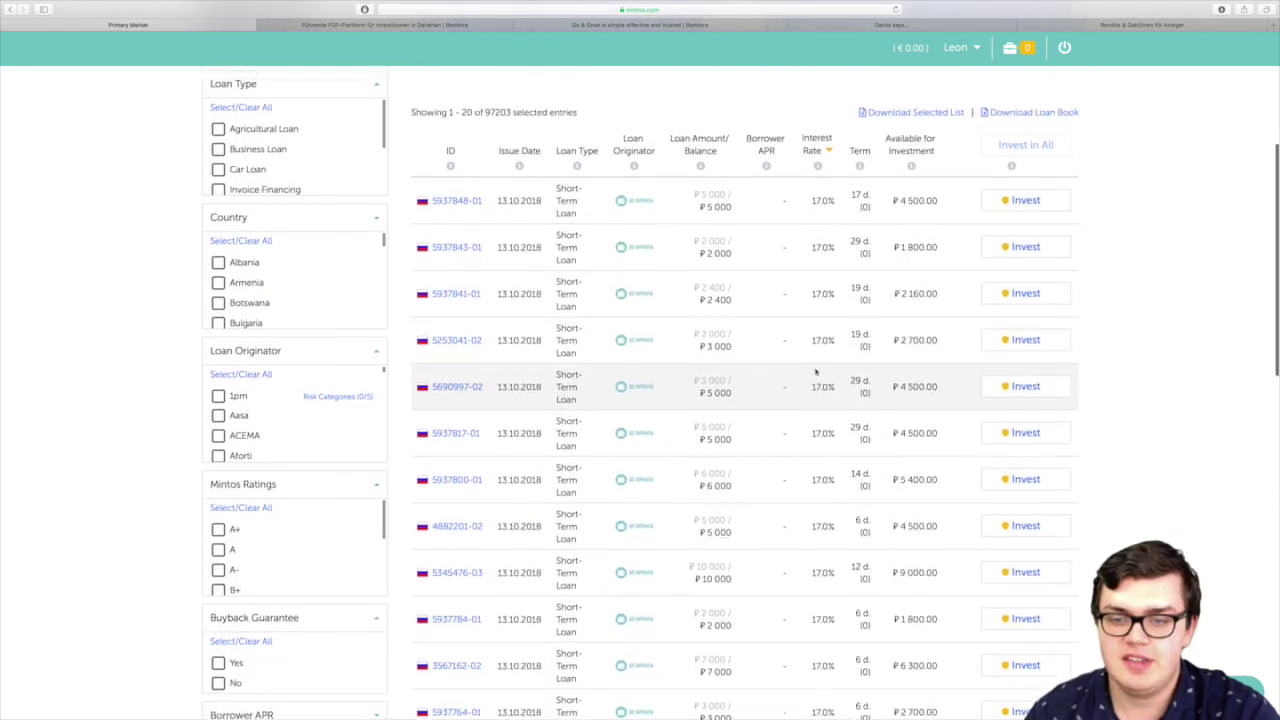
scroll(817, 363, "down", 11)
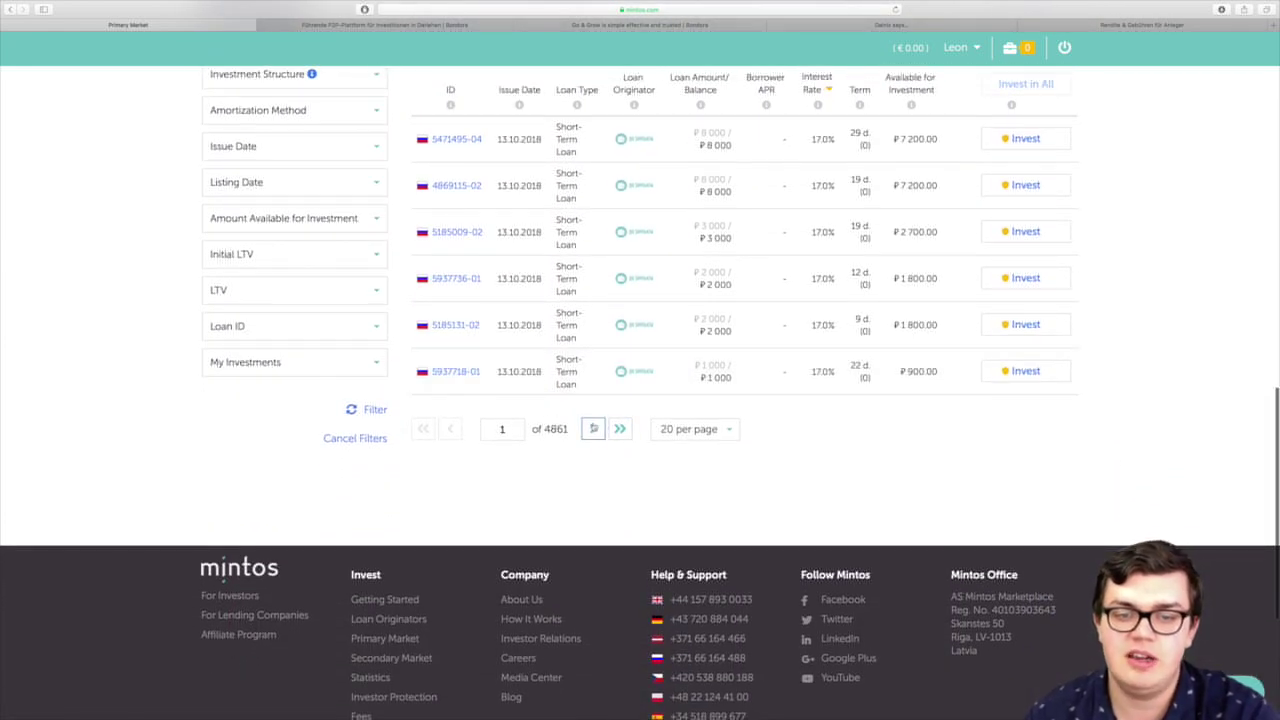
scroll(657, 392, "up", 1)
scroll(657, 392, "up", 14)
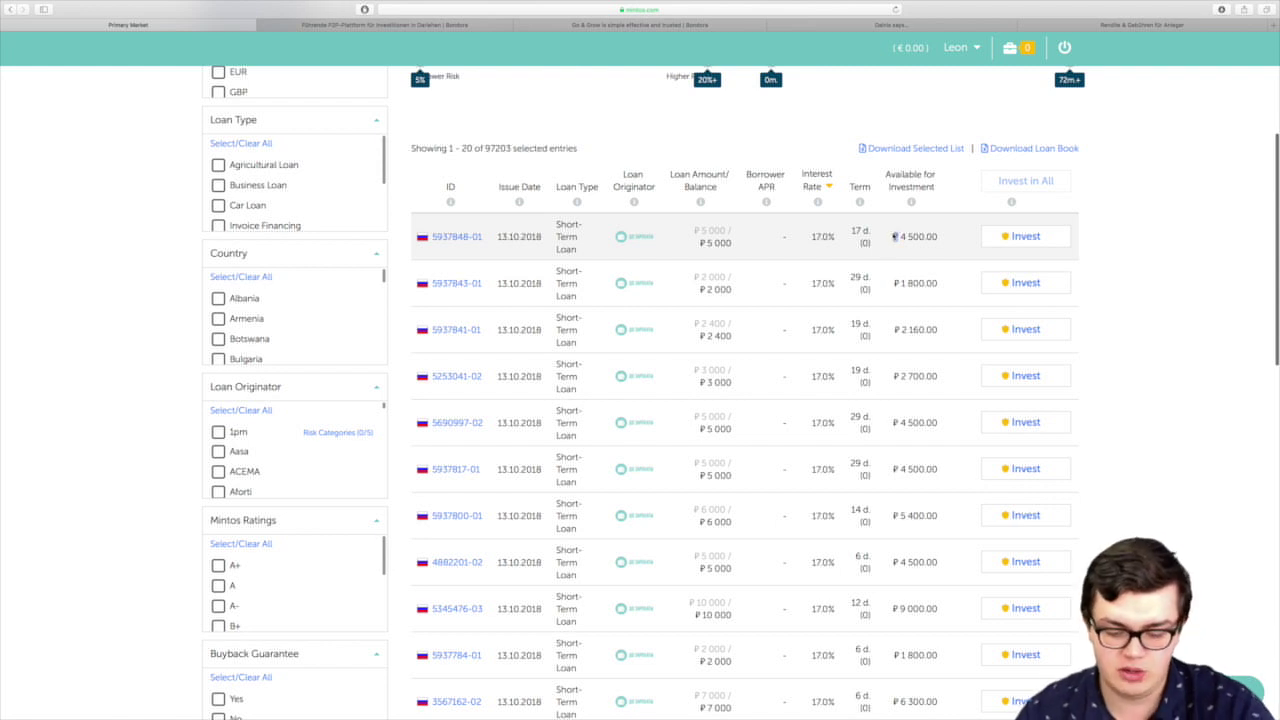
Search Google for "₽ eur" in a new browser tab and open the first Euro–Russian ruble exchange rate result.
left_click(1275, 31)
type("₽")
type("eu")
key("super+a")
key("Return")
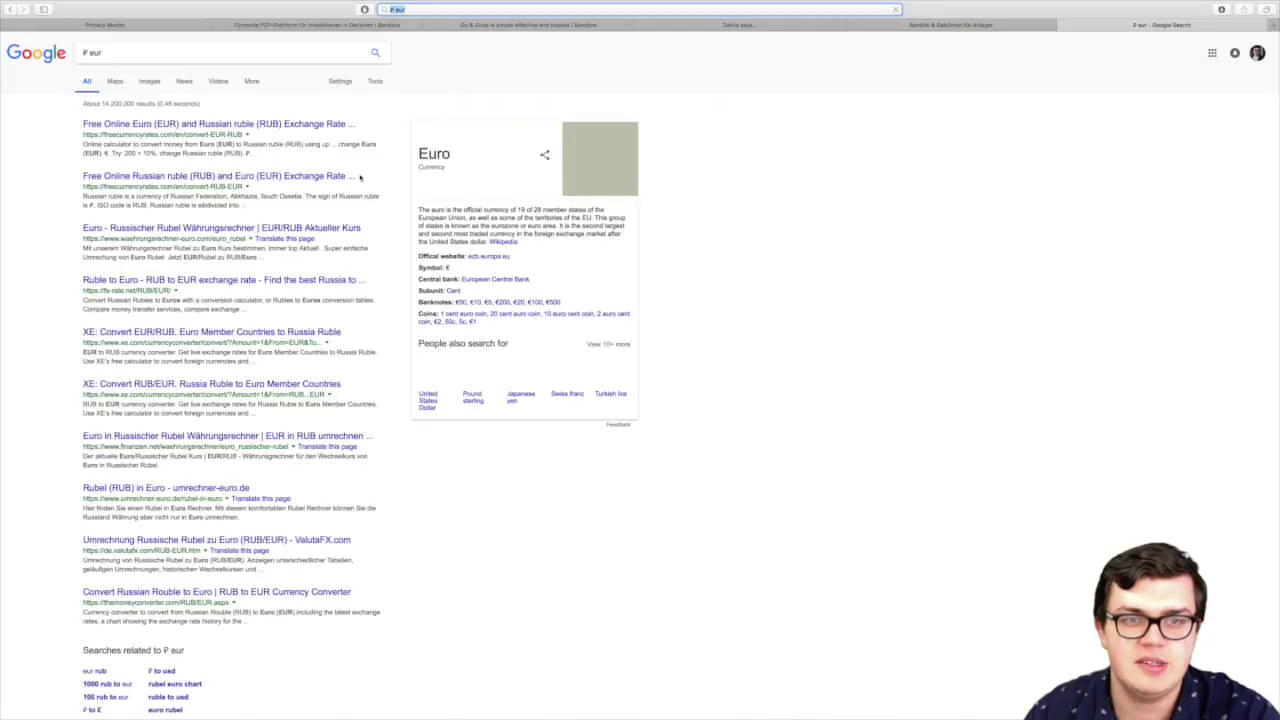
left_click(150, 126)
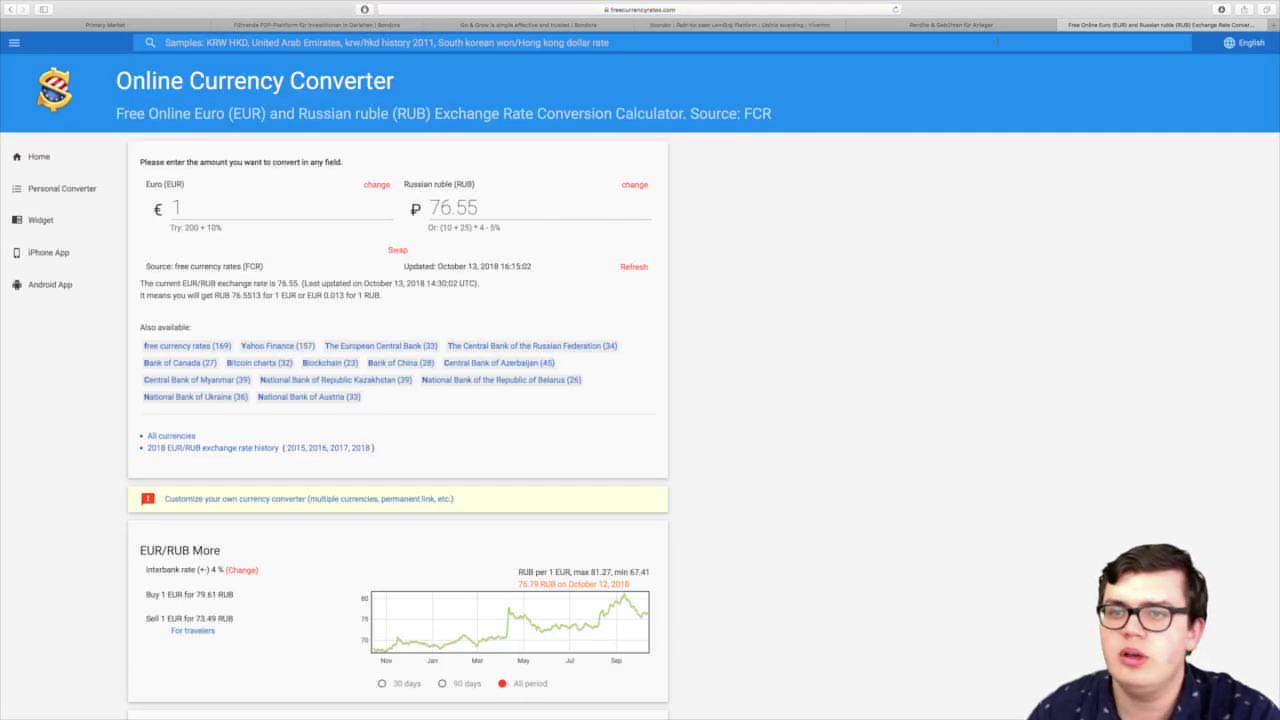
Check the ruble amount available on the first Mintos loan and convert 4500 RUB to euros in the currency converter.
left_click(952, 25)
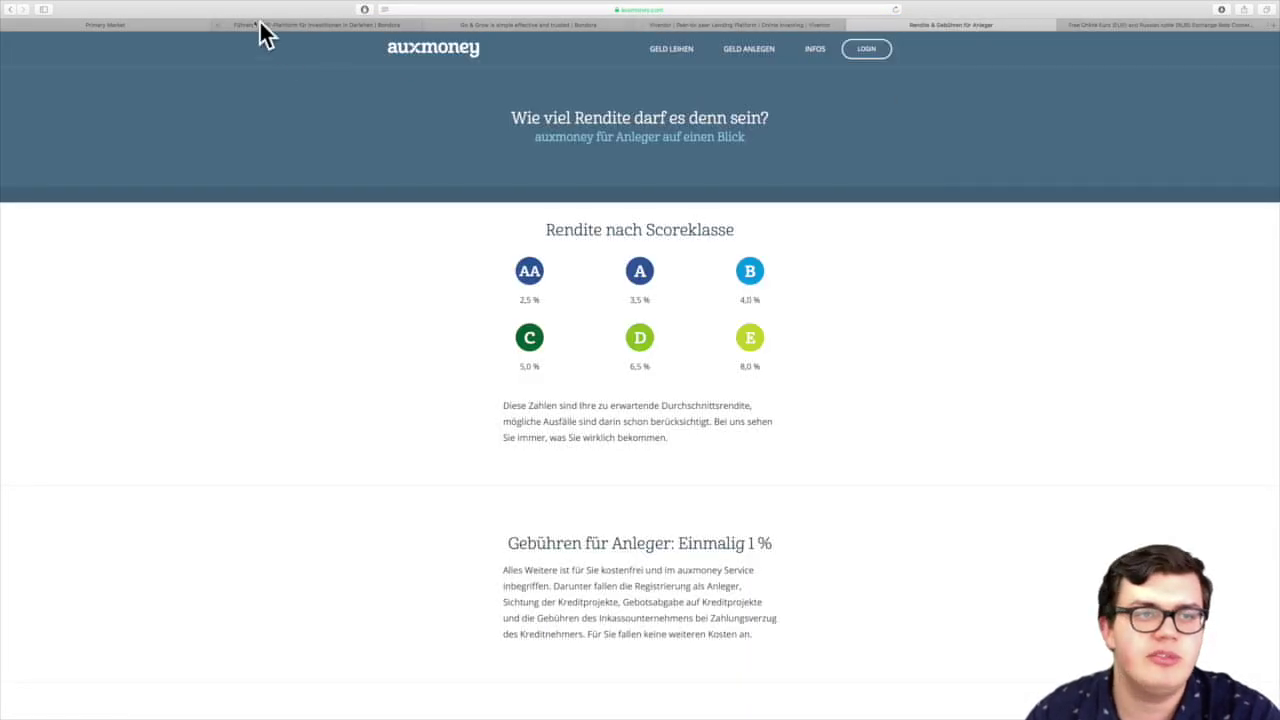
left_click(105, 24)
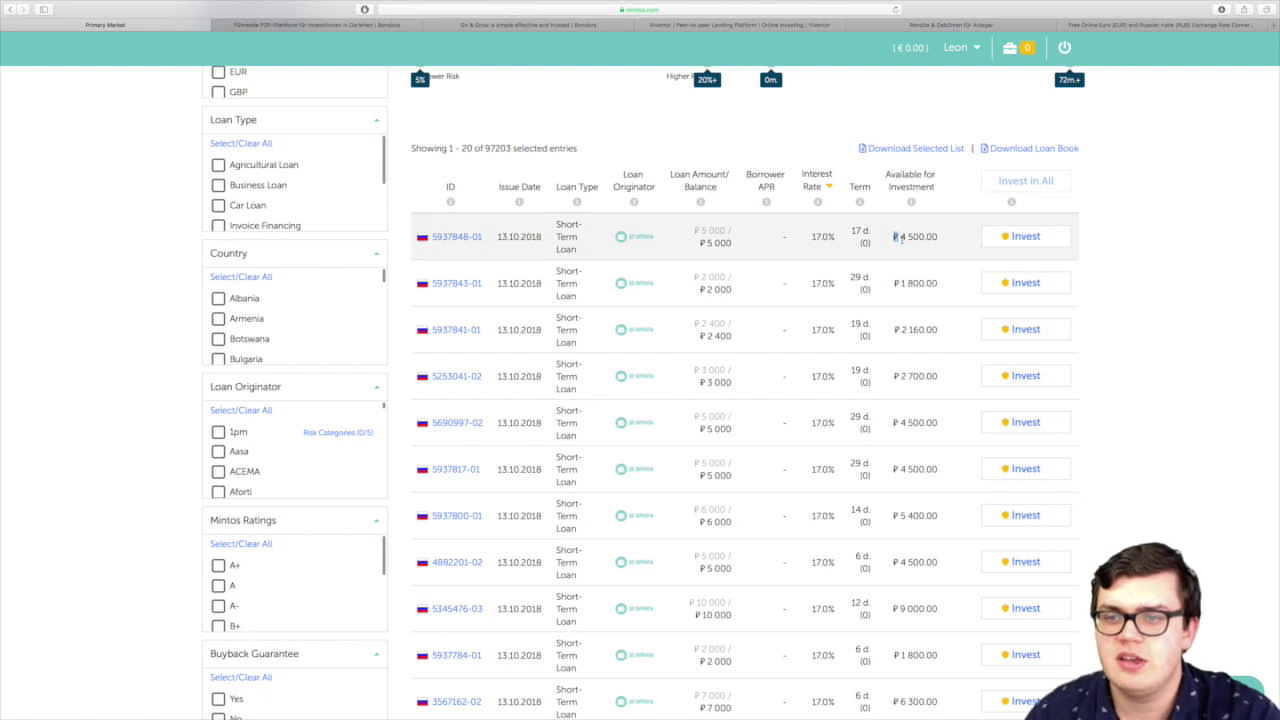
left_click(1131, 26)
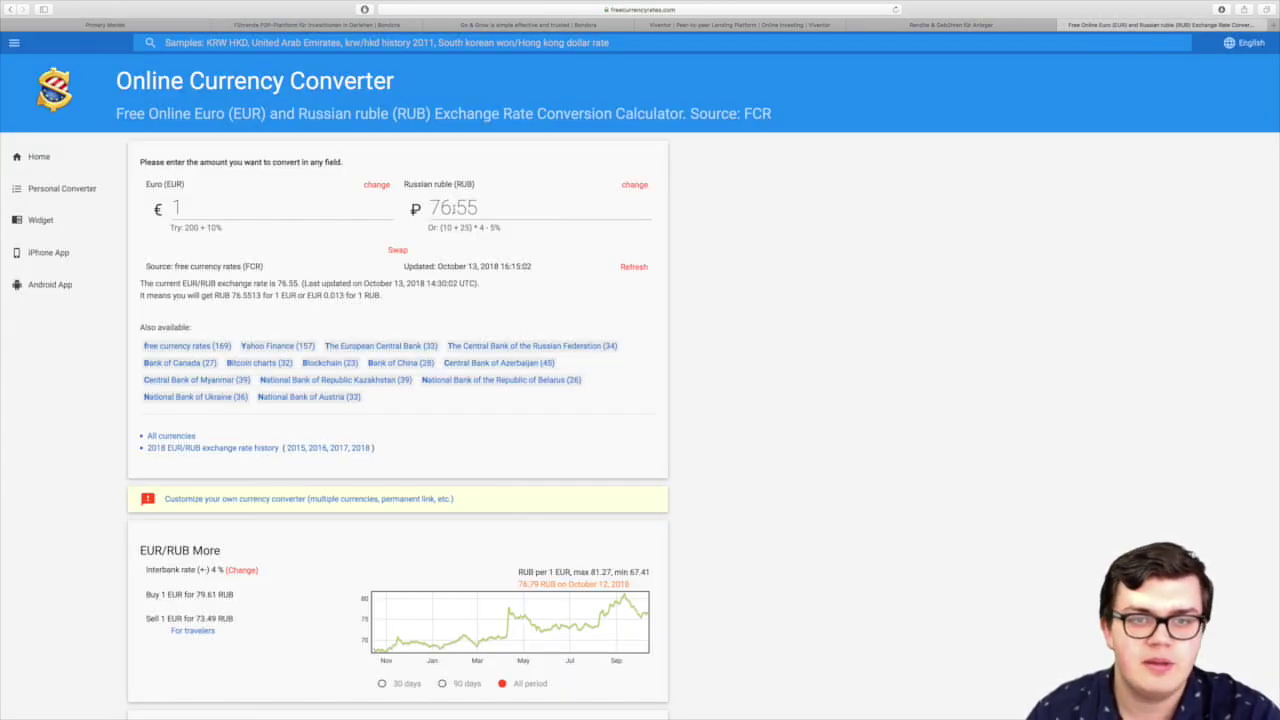
double_click(451, 207)
type("45000")
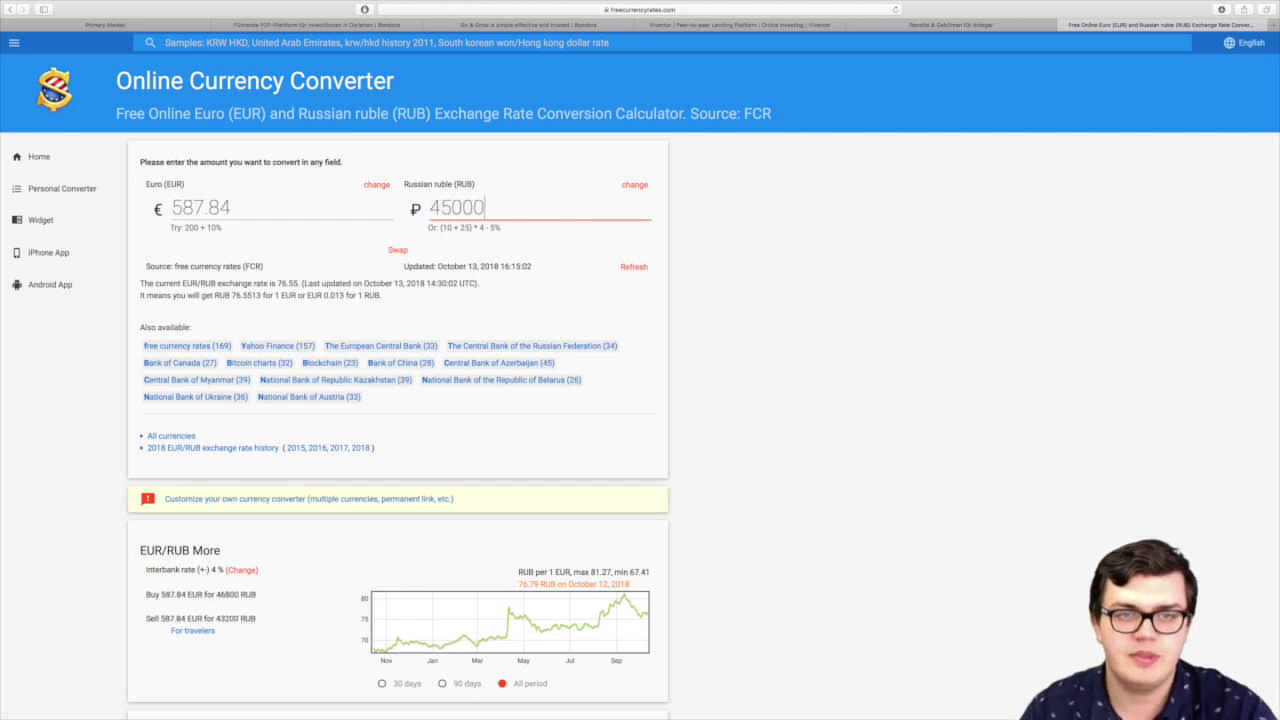
key("BackSpace")
left_click(484, 229)
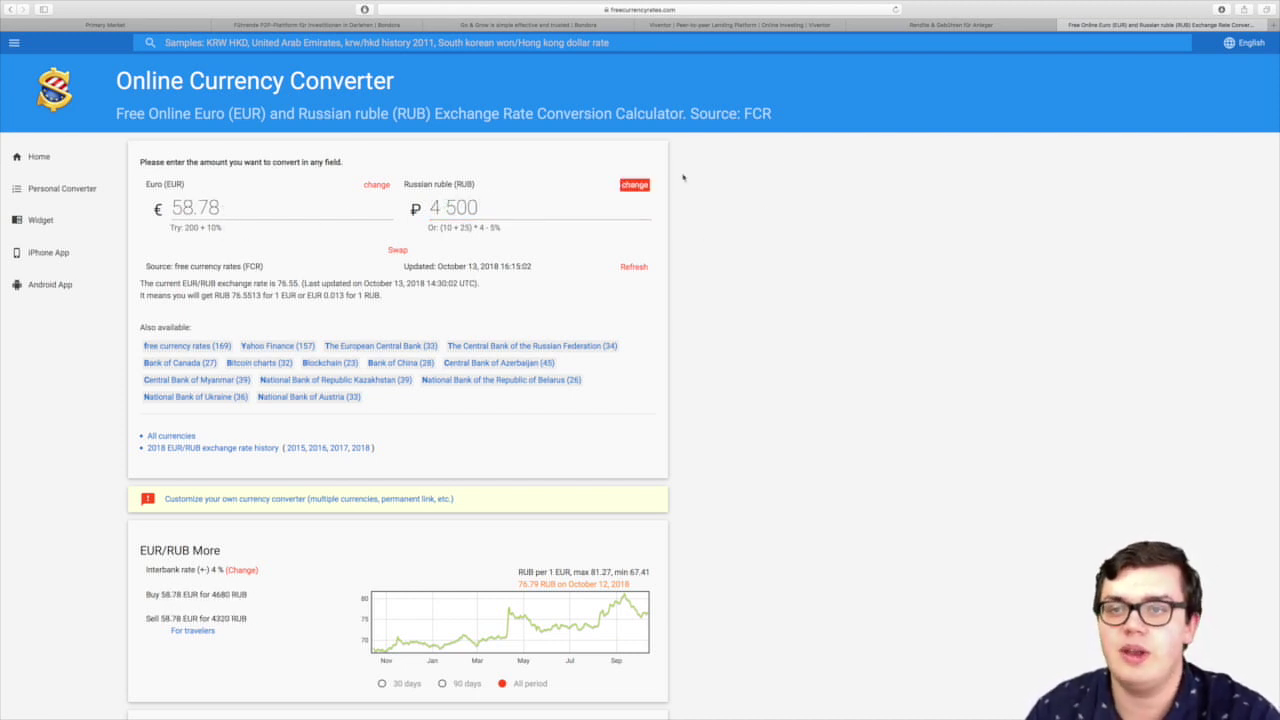
Return to the Mintos primary market and examine the available currency and loan type filter options.
left_click(105, 24)
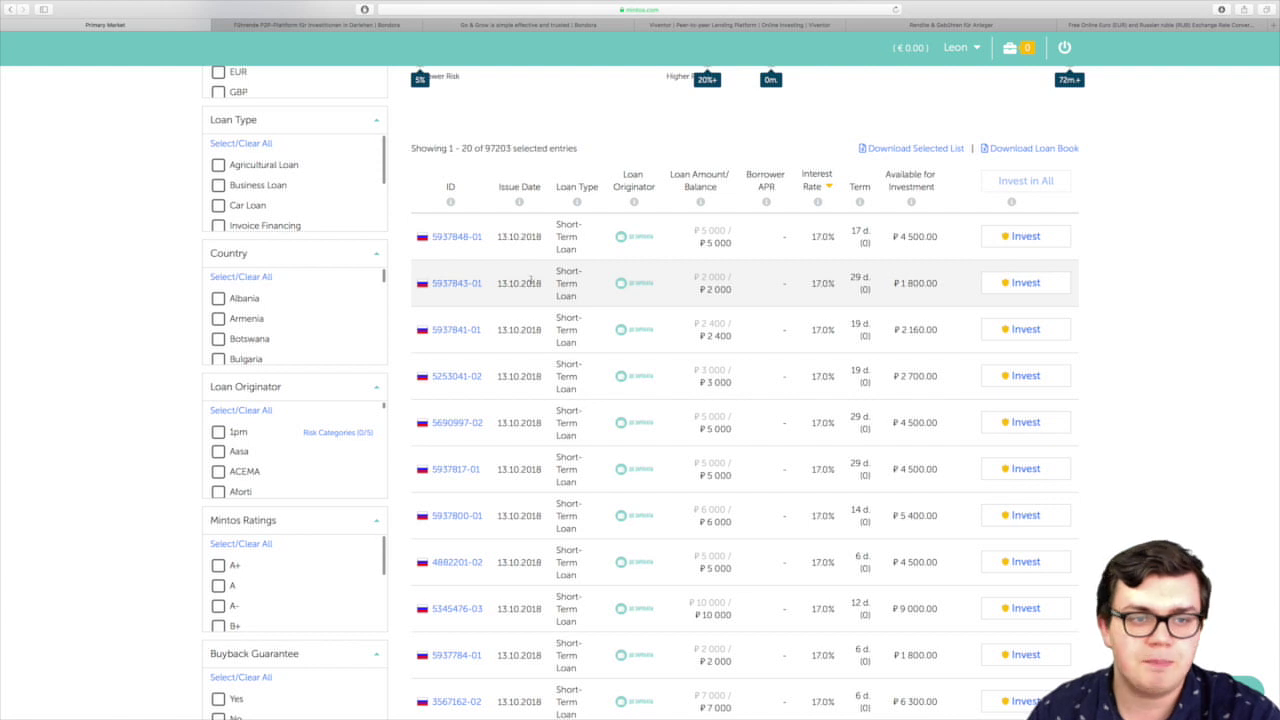
scroll(528, 293, "up", 5)
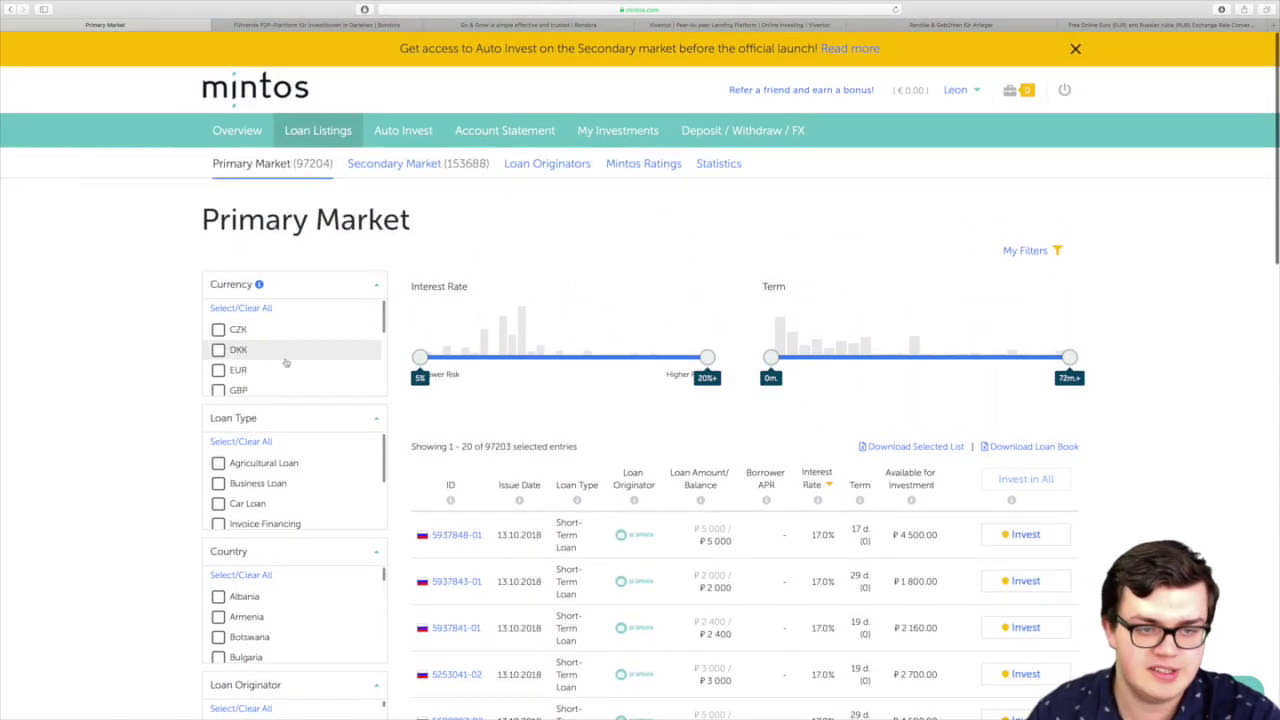
scroll(288, 463, "down", 3)
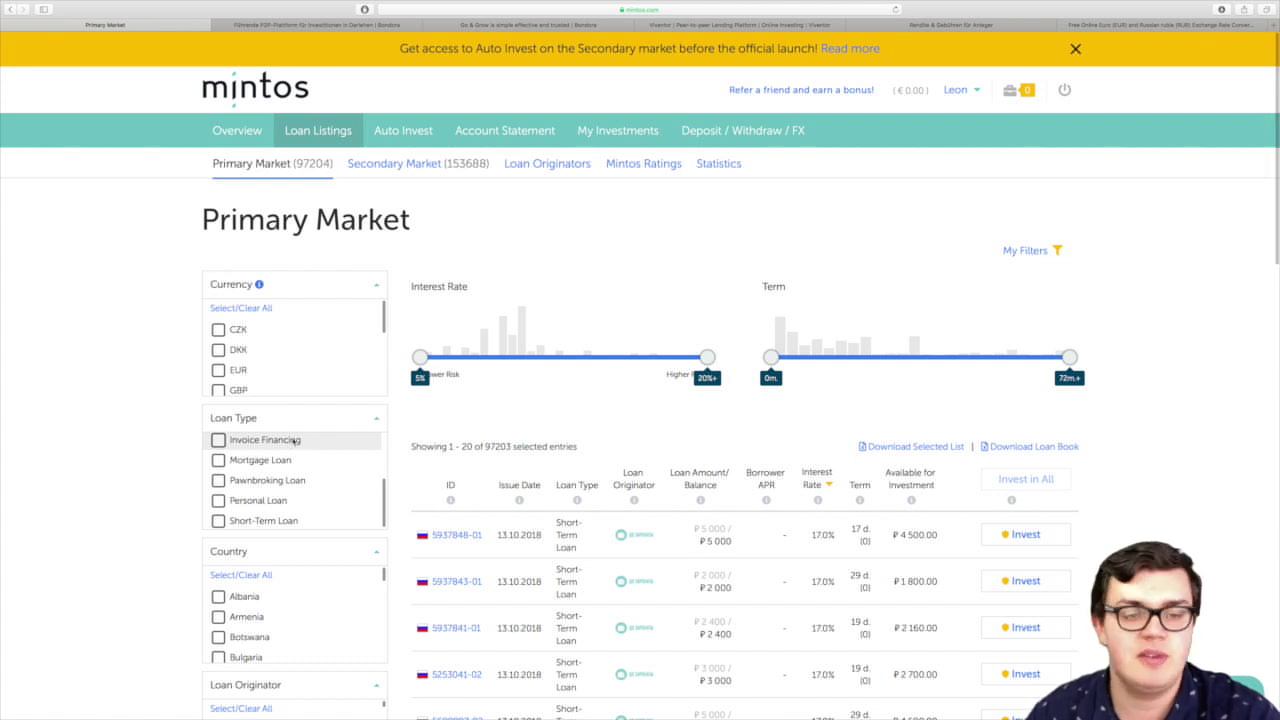
scroll(294, 363, "down", 2)
scroll(294, 363, "down", 5)
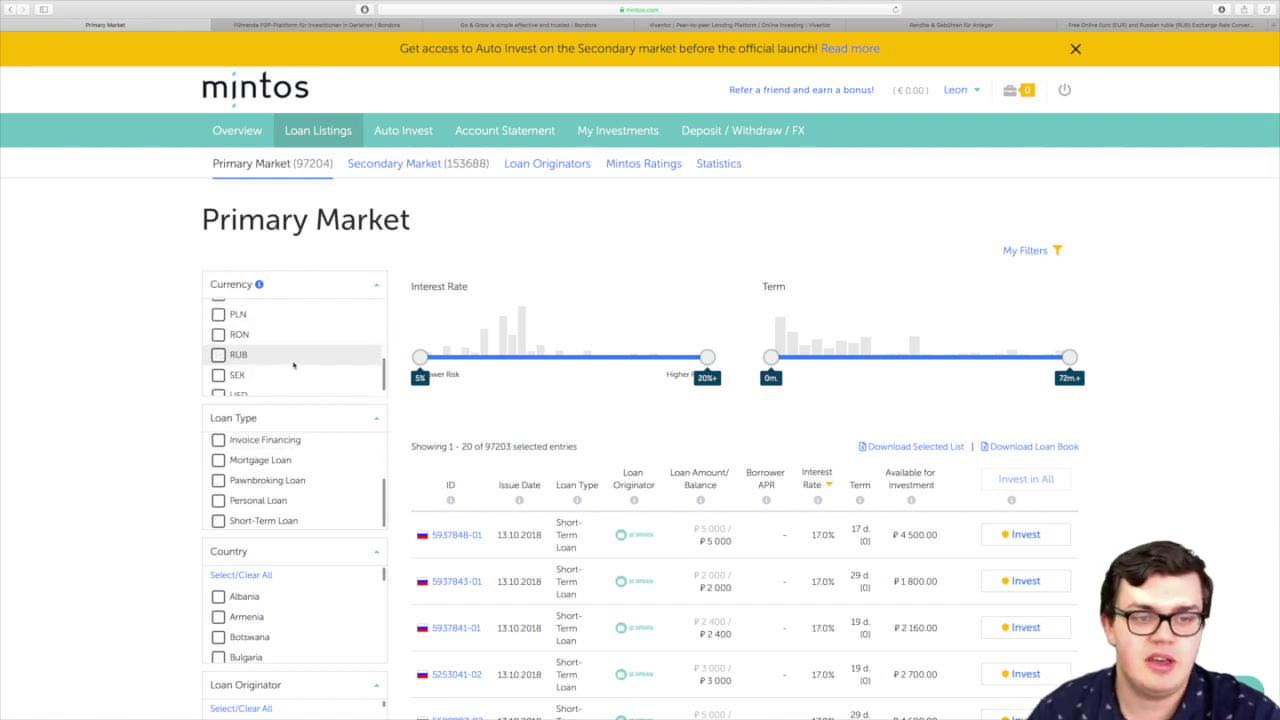
Examine the country, loan originator, Mintos Ratings and Buyback Guarantee filter options for the primary market.
scroll(258, 388, "down", 3)
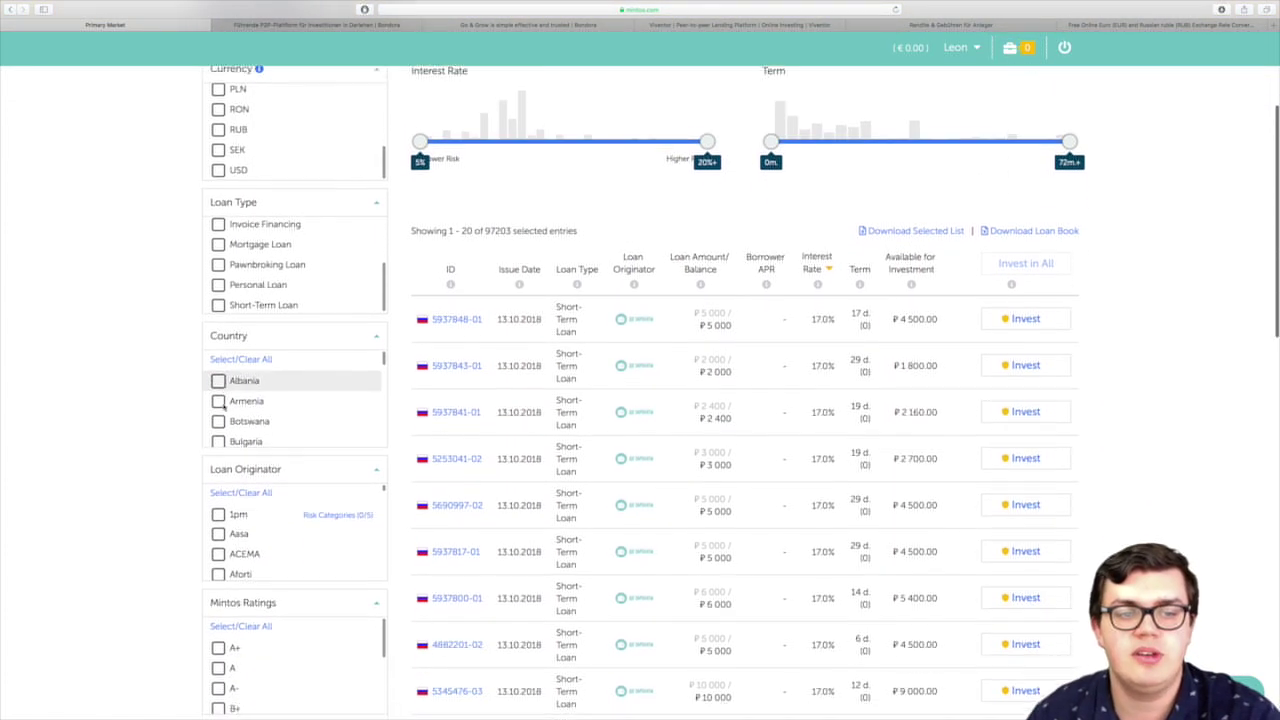
scroll(220, 420, "down", 3)
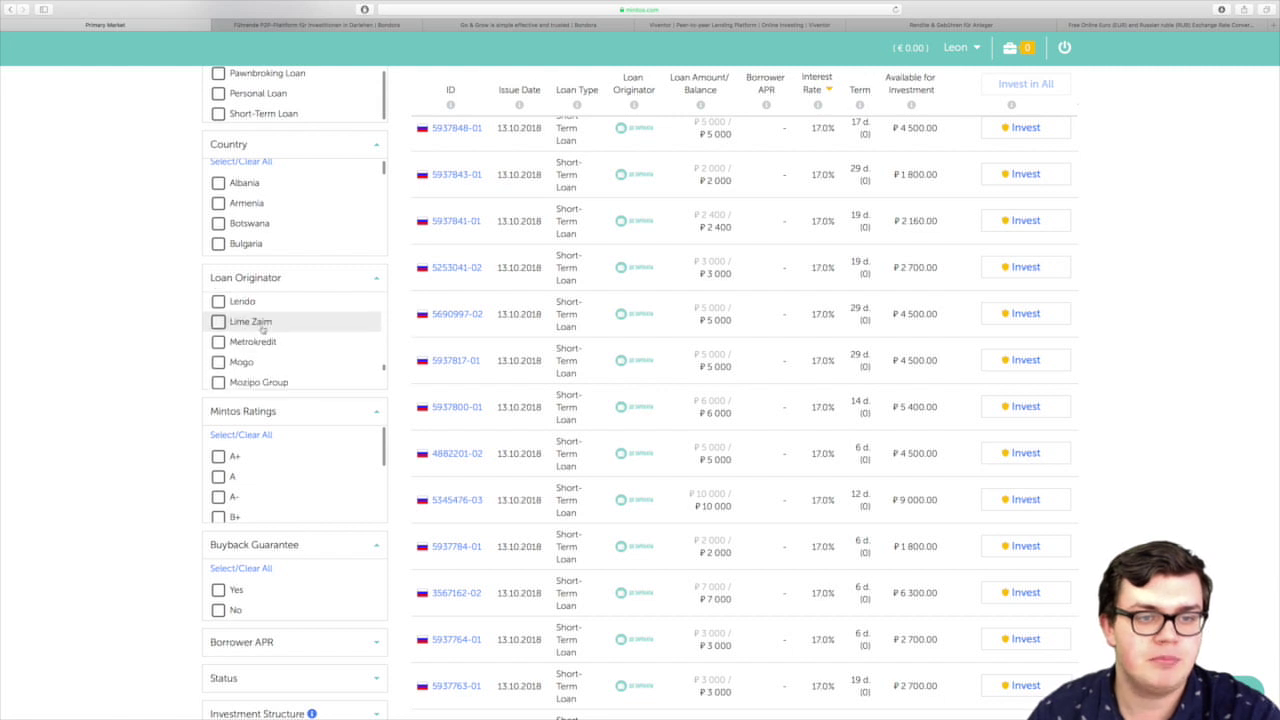
scroll(265, 327, "down", 3)
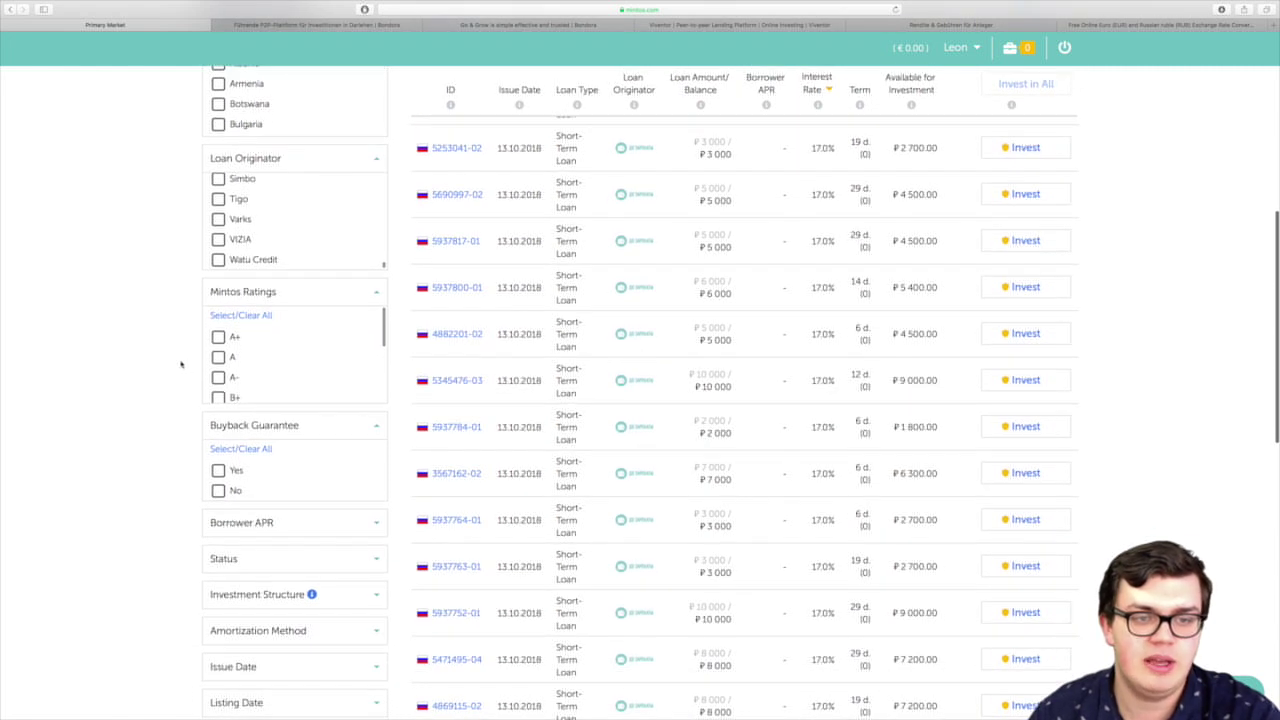
scroll(255, 347, "down", 2)
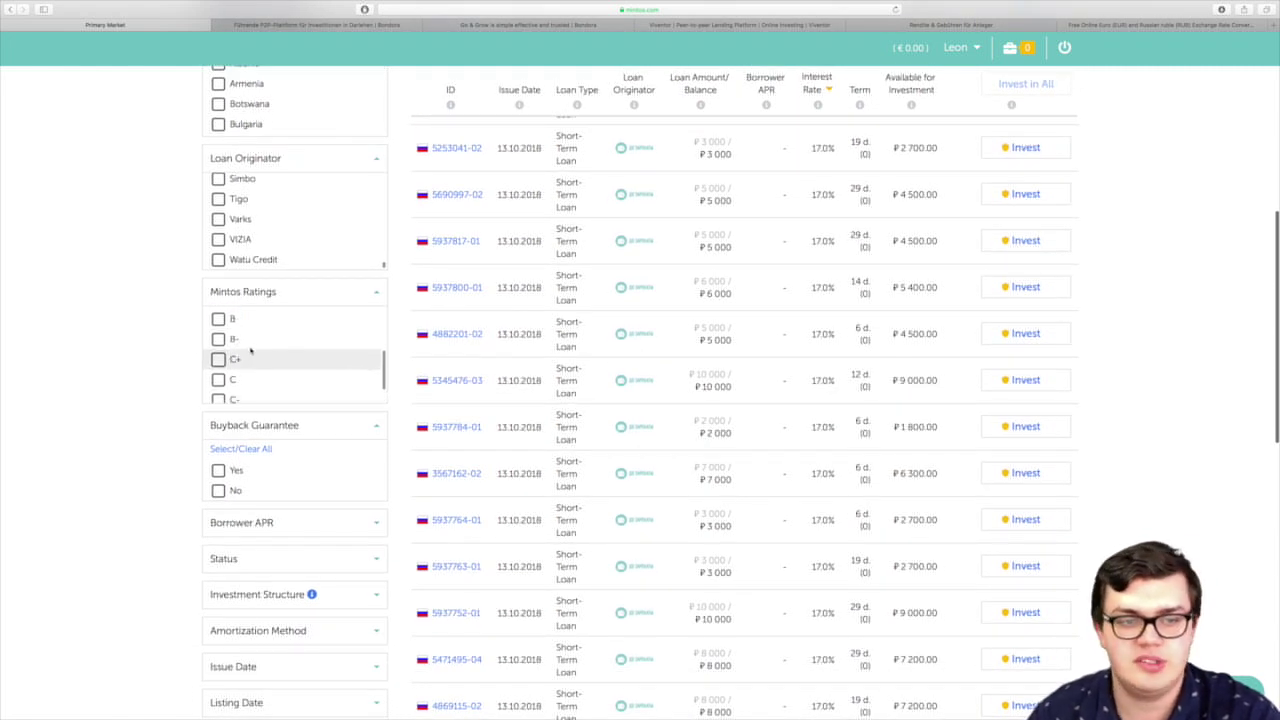
scroll(242, 347, "up", 3)
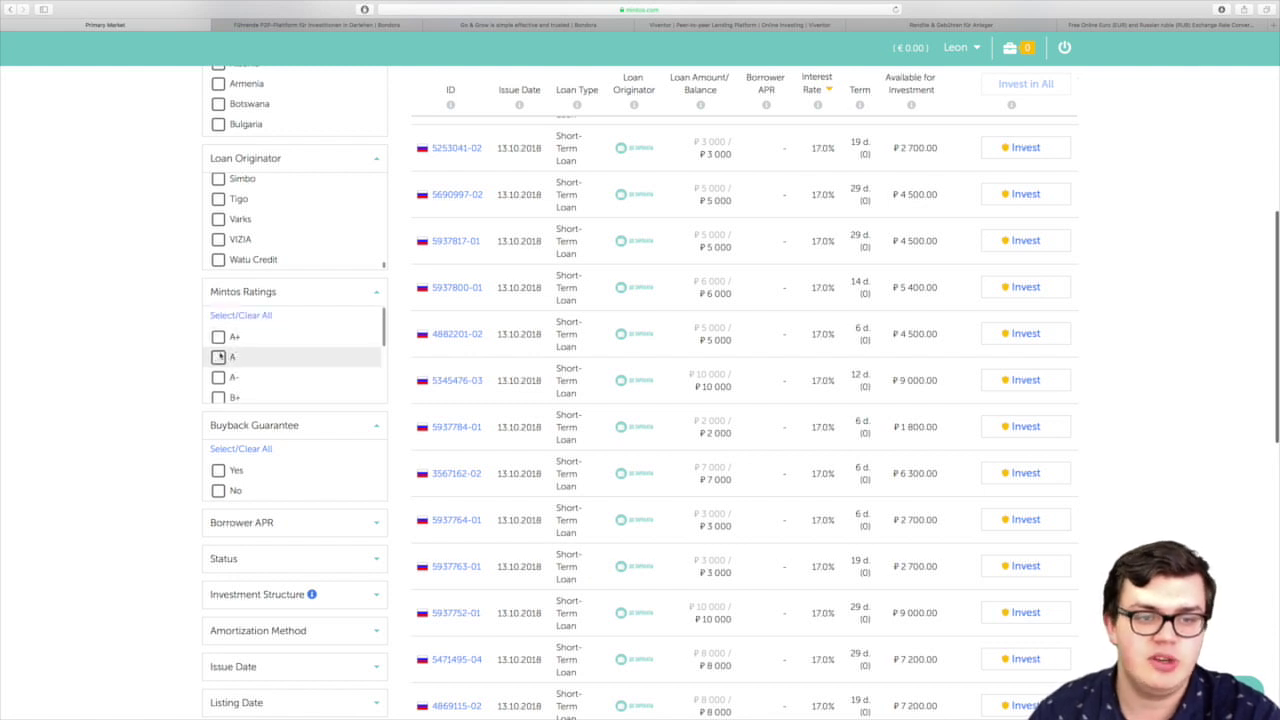
scroll(240, 371, "down", 2)
scroll(317, 445, "down", 2)
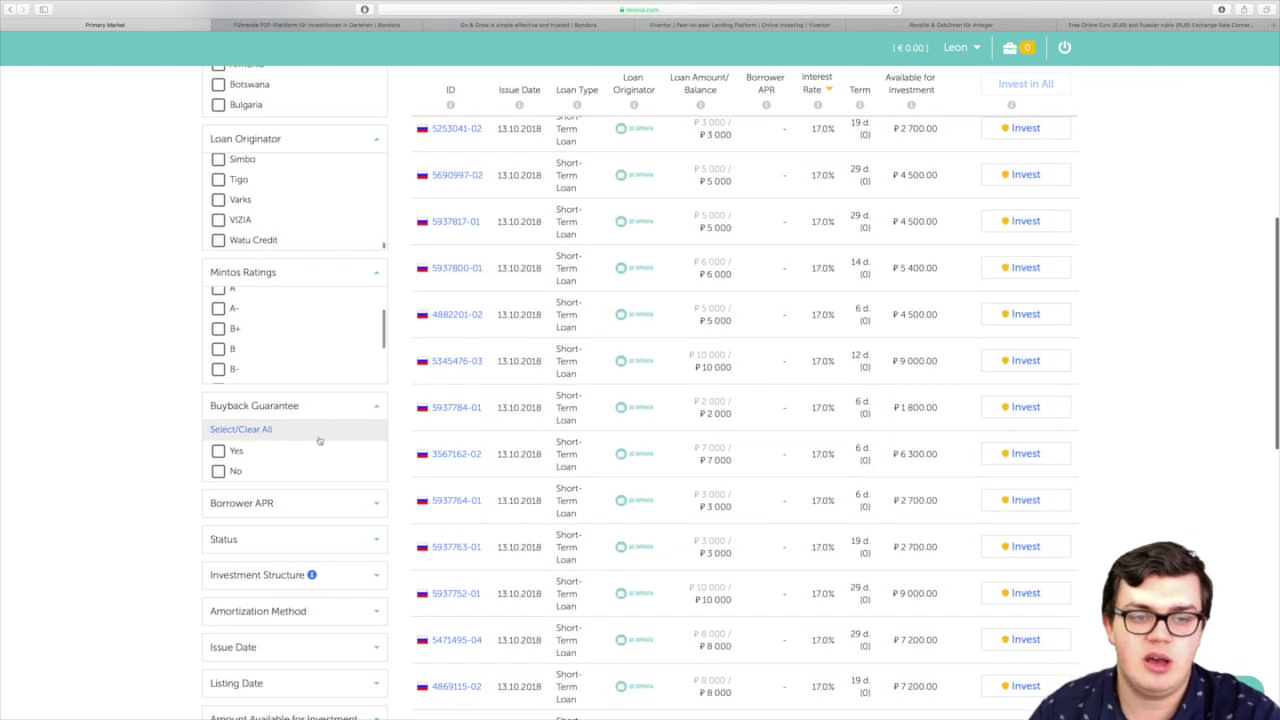
scroll(310, 433, "down", 1)
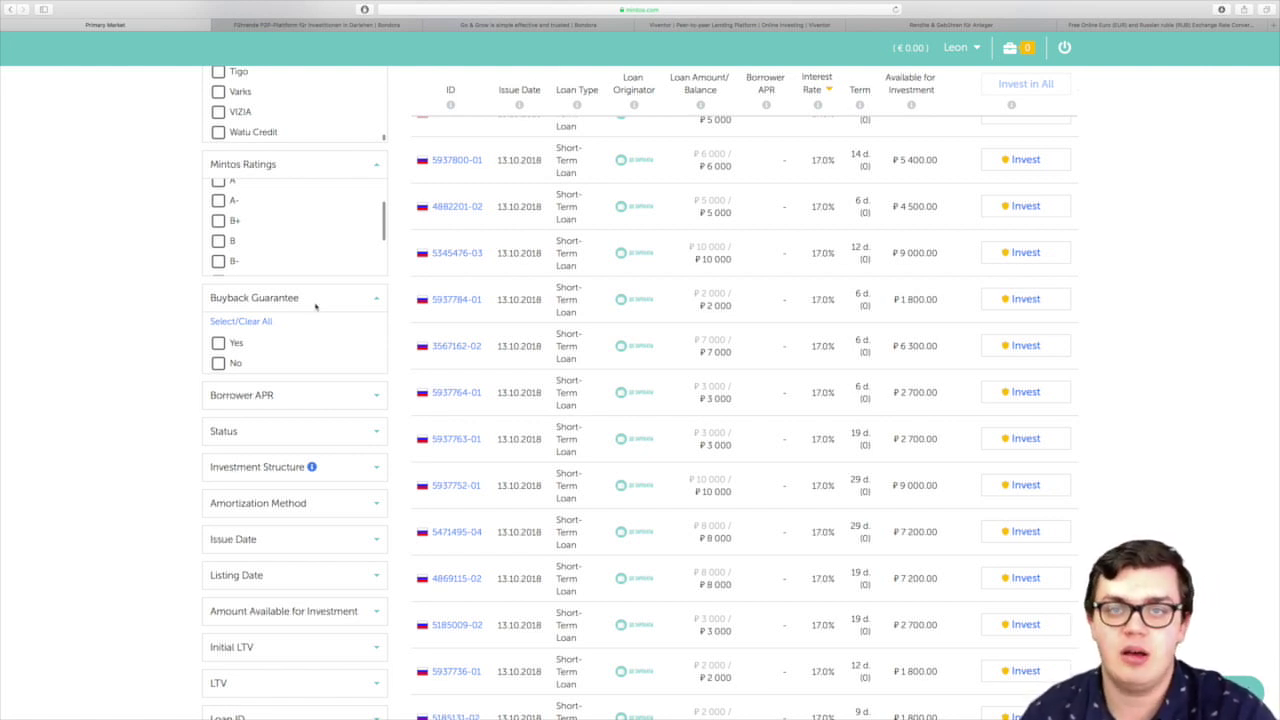
mouse_move(1004, 254)
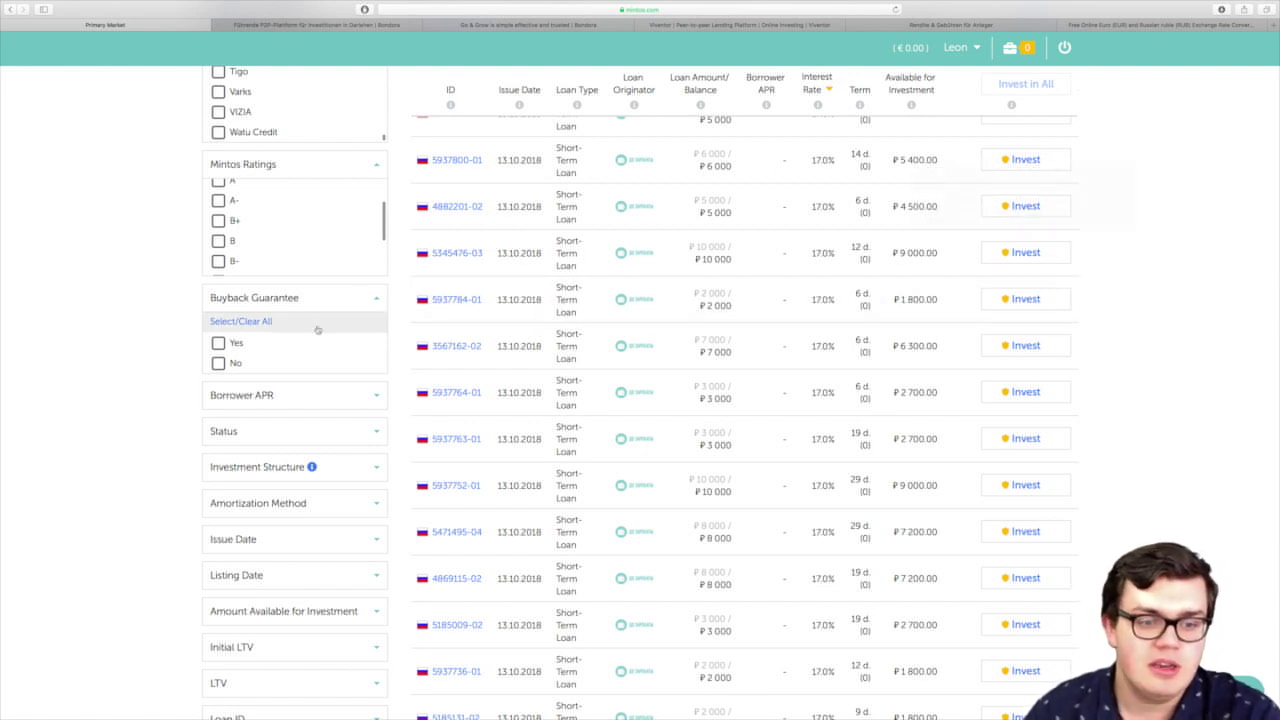
Expand the Investment Structure and Status filters and restrict the loans to the status 60+ Days Late.
scroll(316, 325, "down", 4)
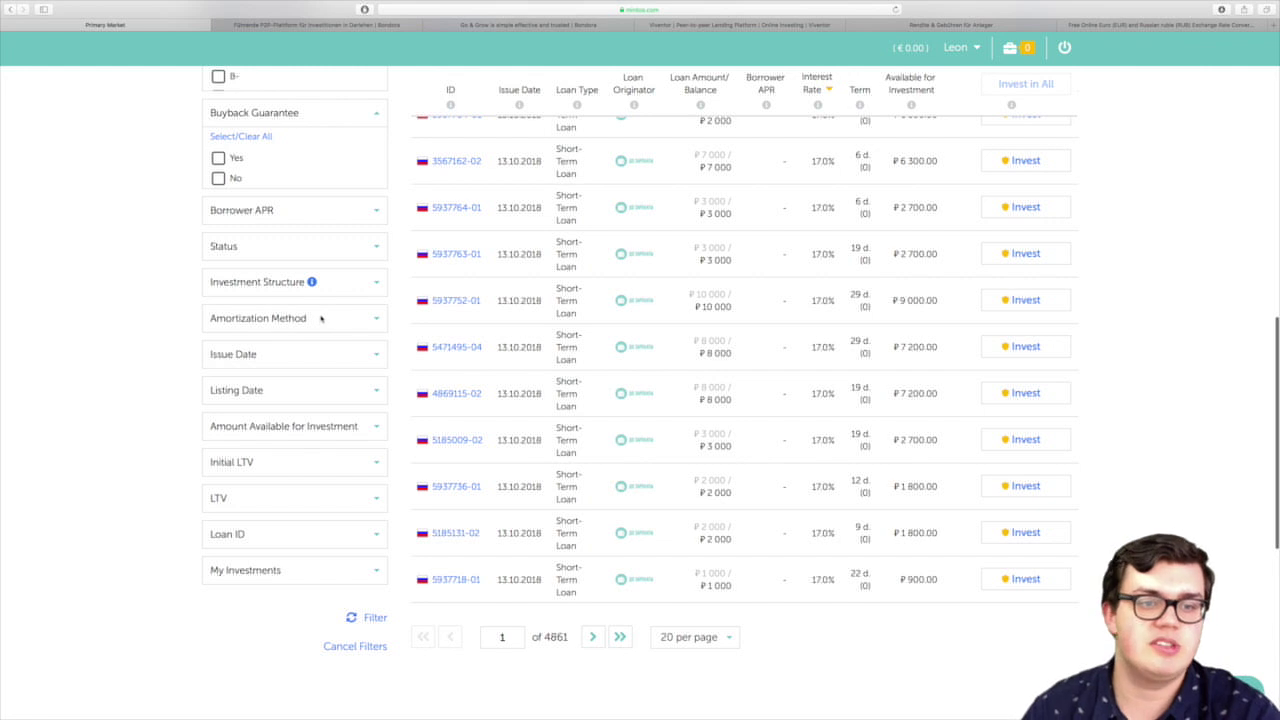
left_click(376, 287)
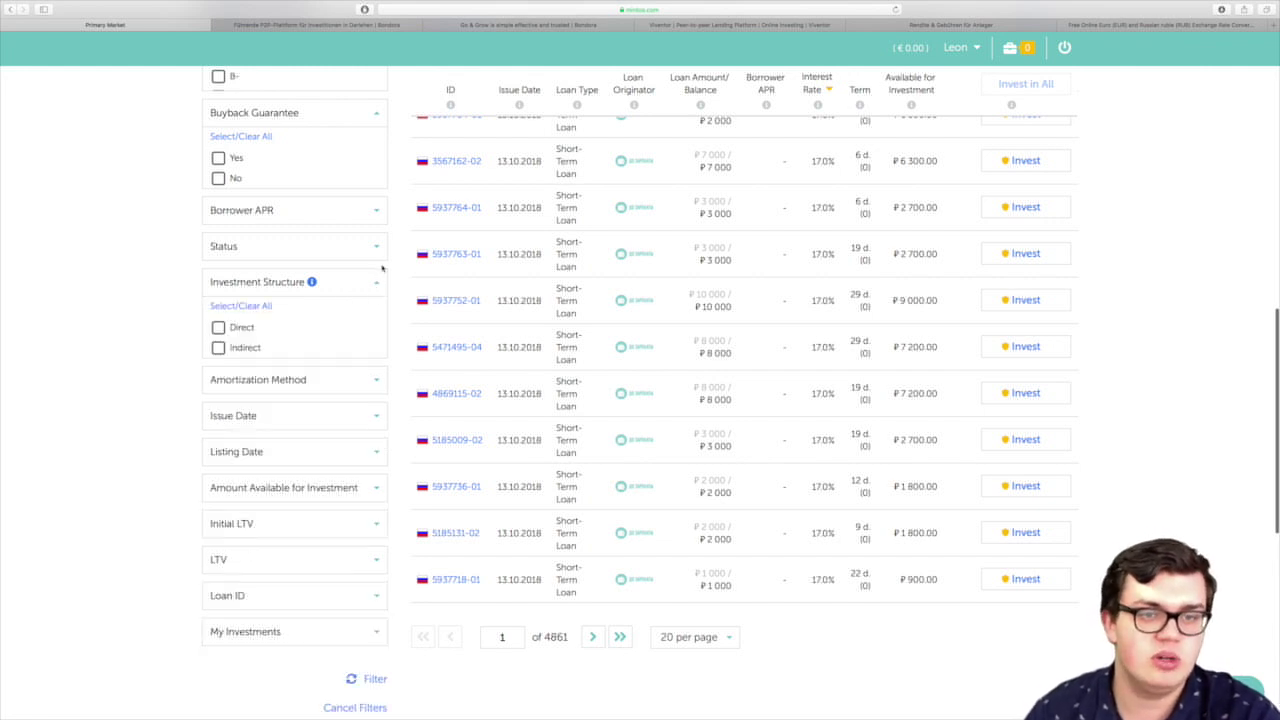
left_click(380, 250)
scroll(314, 294, "down", 4)
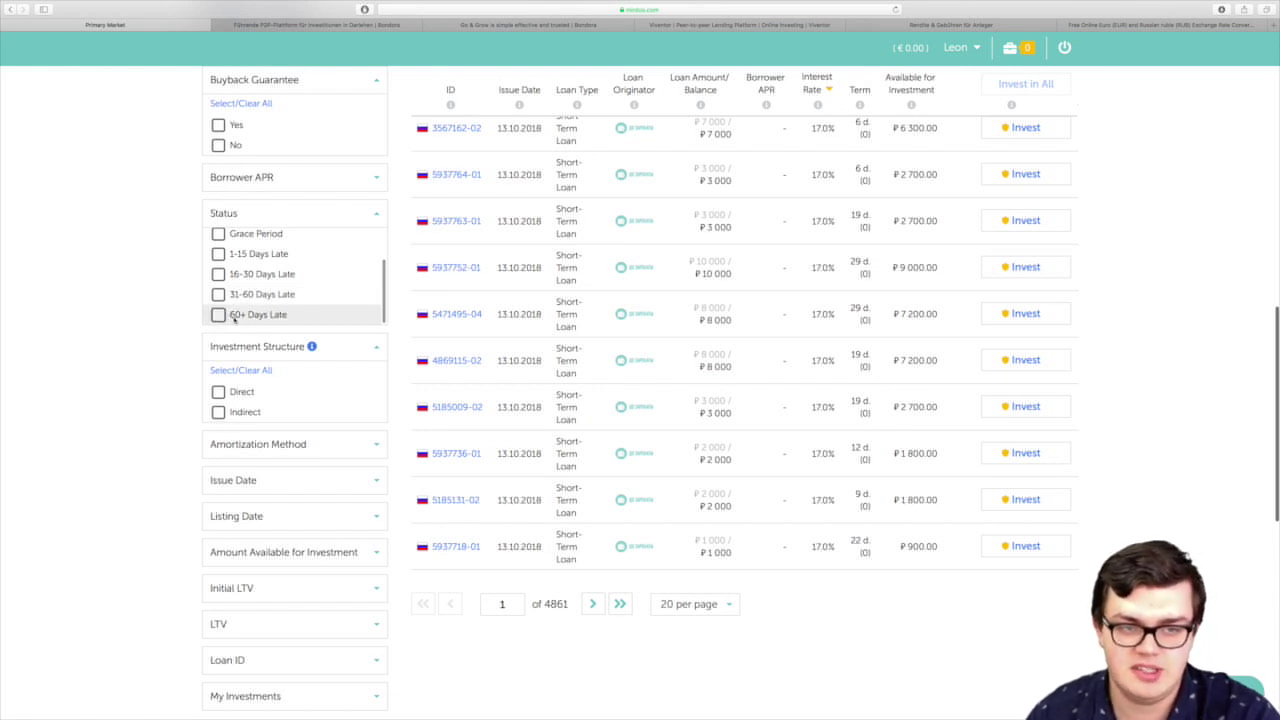
left_click(219, 316)
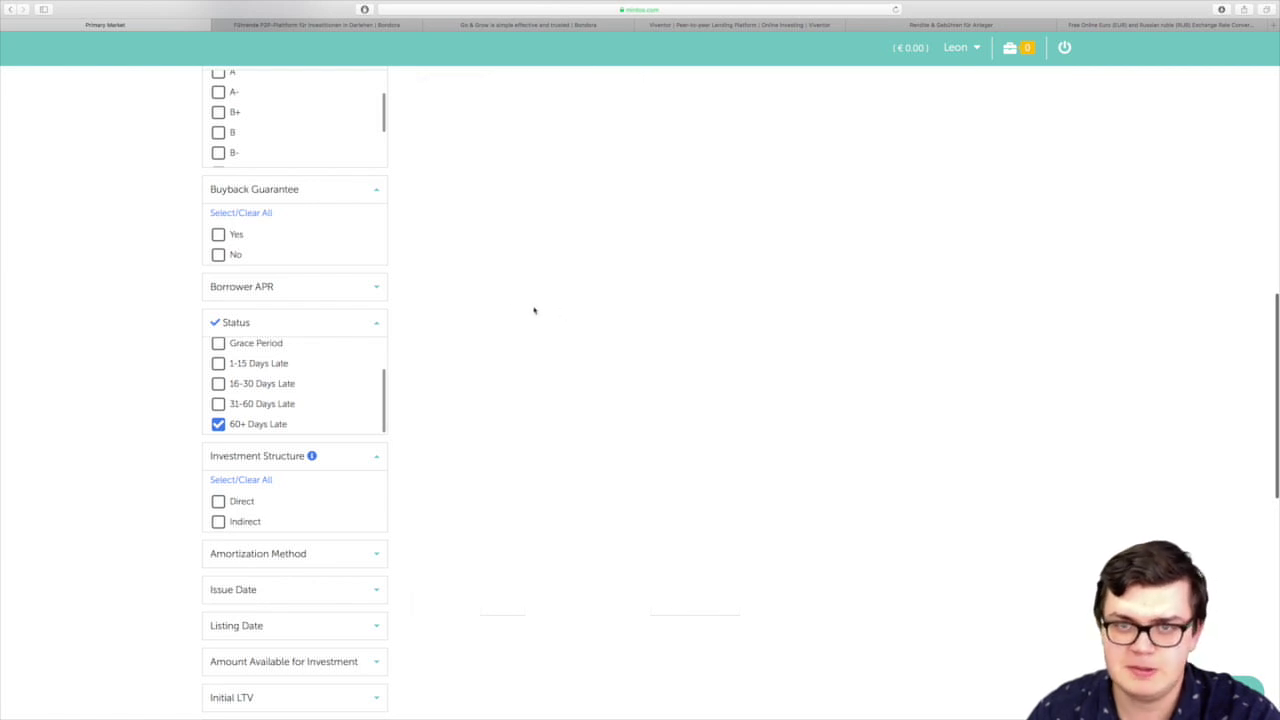
Review the filtered late loans' interest rates and available amounts, briefly highlighting the amount for the second loan.
scroll(534, 311, "up", 6)
scroll(522, 309, "up", 2)
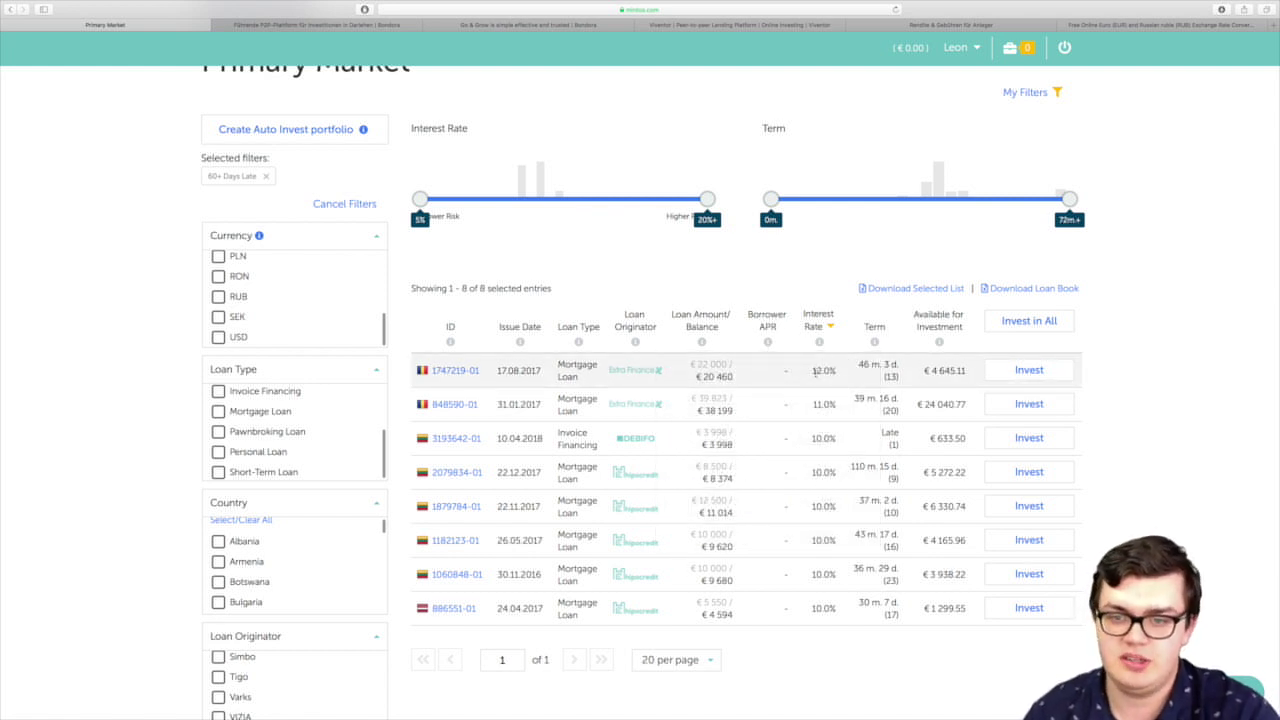
left_click_drag(917, 404, 969, 403)
left_click(914, 404)
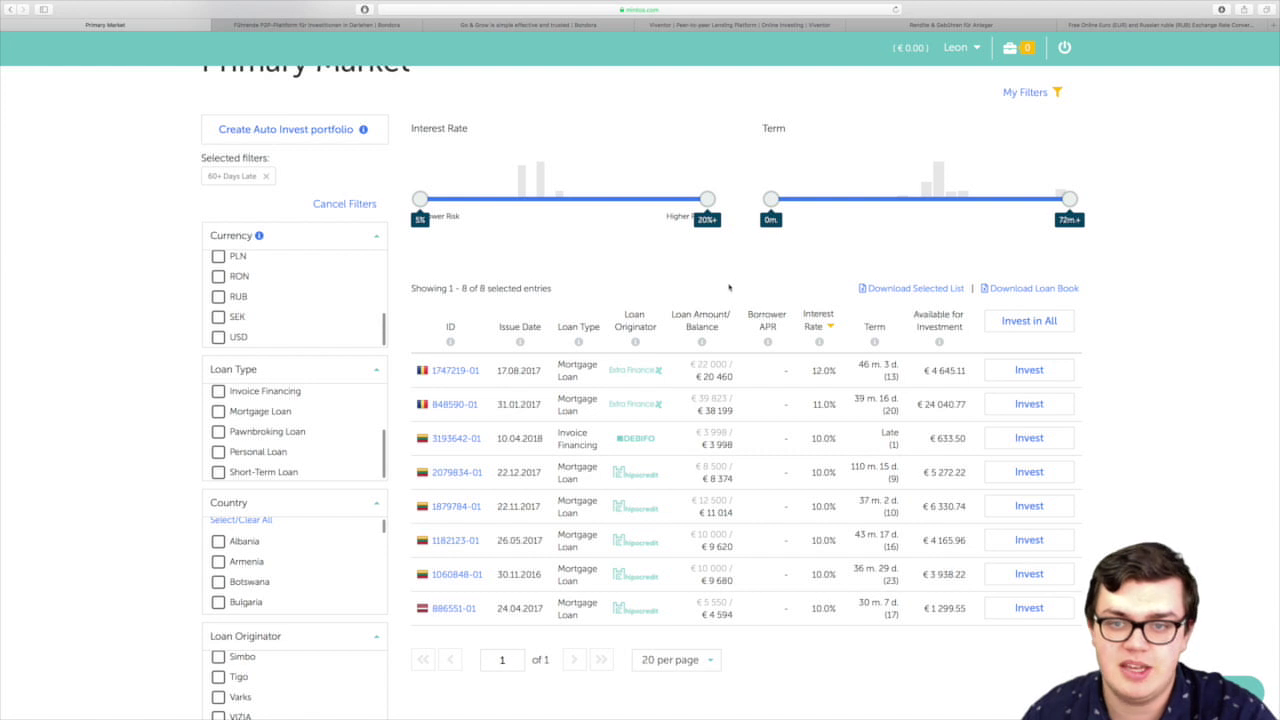
Remove the 60+ Days Late status restriction from the primary market loans.
scroll(710, 288, "up", 3)
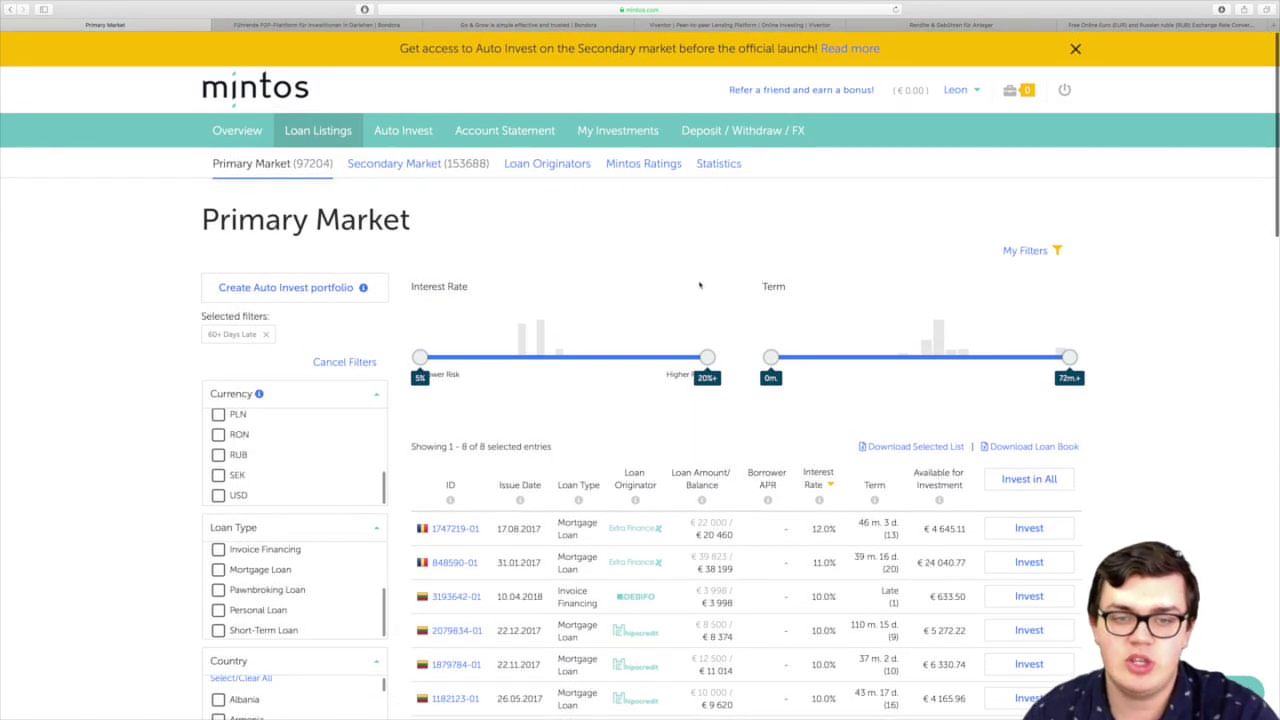
scroll(176, 452, "down", 1)
scroll(176, 452, "down", 10)
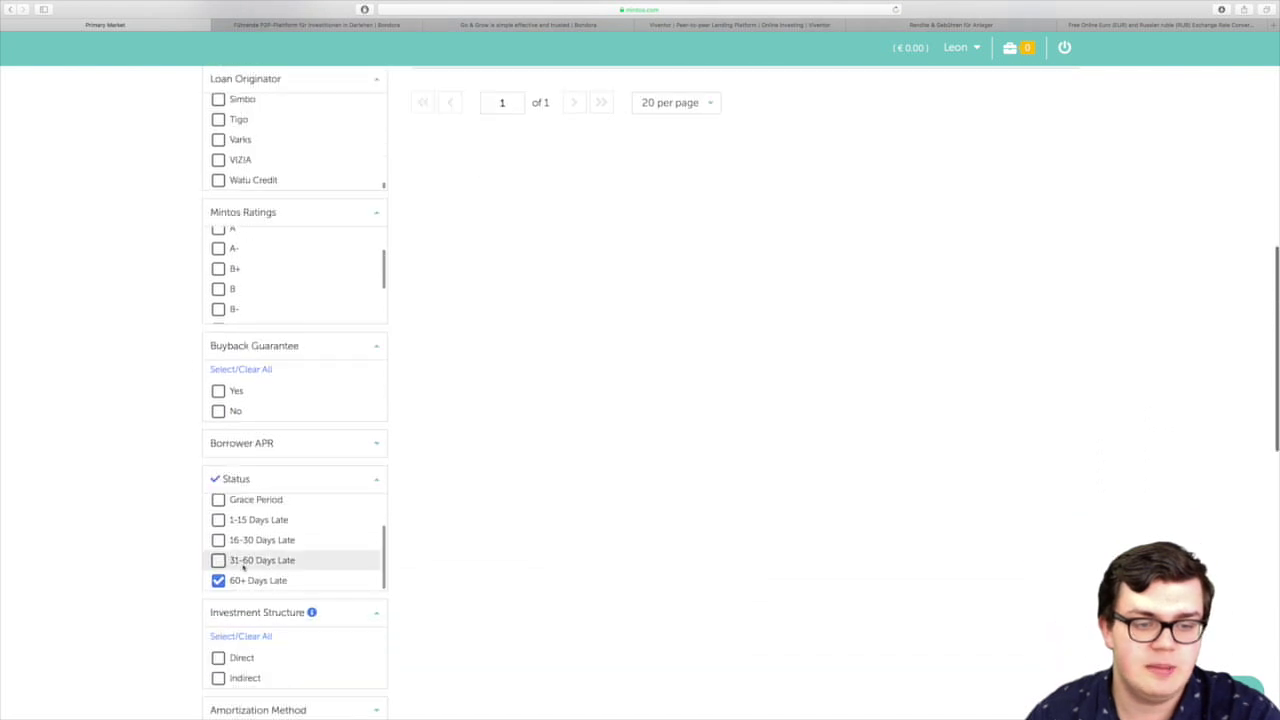
left_click(240, 580)
scroll(177, 525, "up", 10)
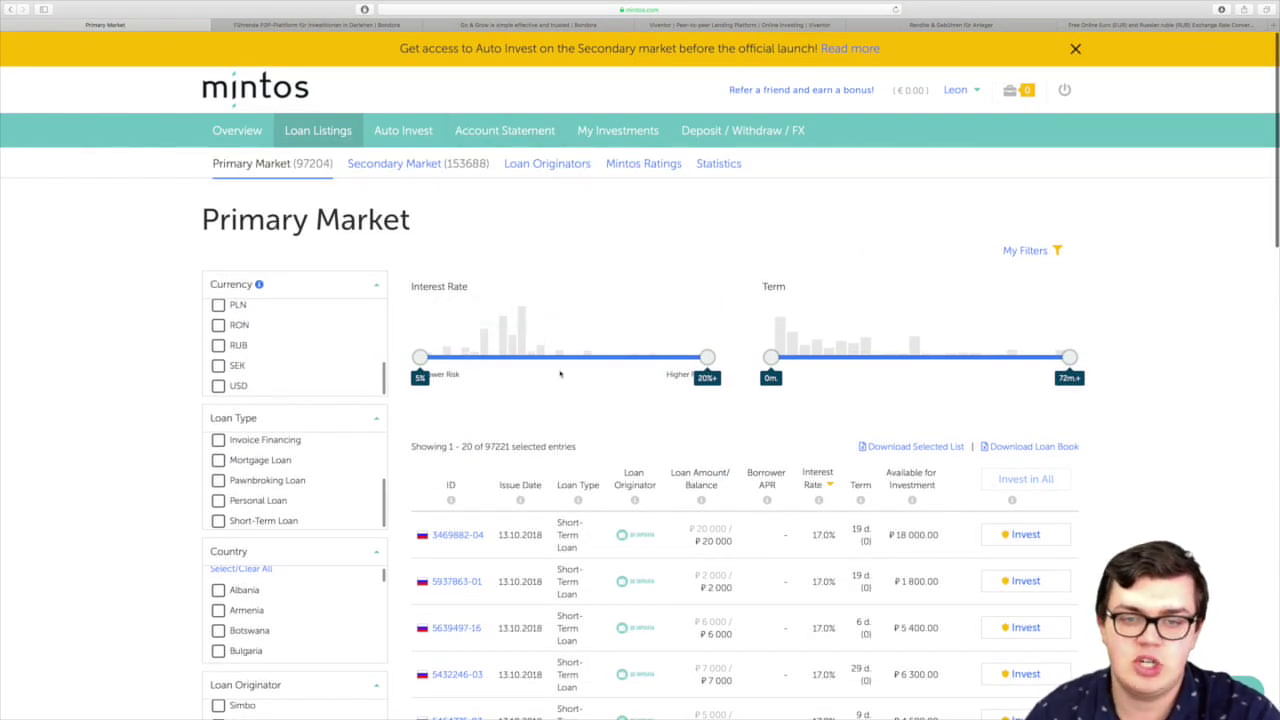
Restrict the primary market loans to interest rates from 9.5% to 11%.
triple_click(438, 290)
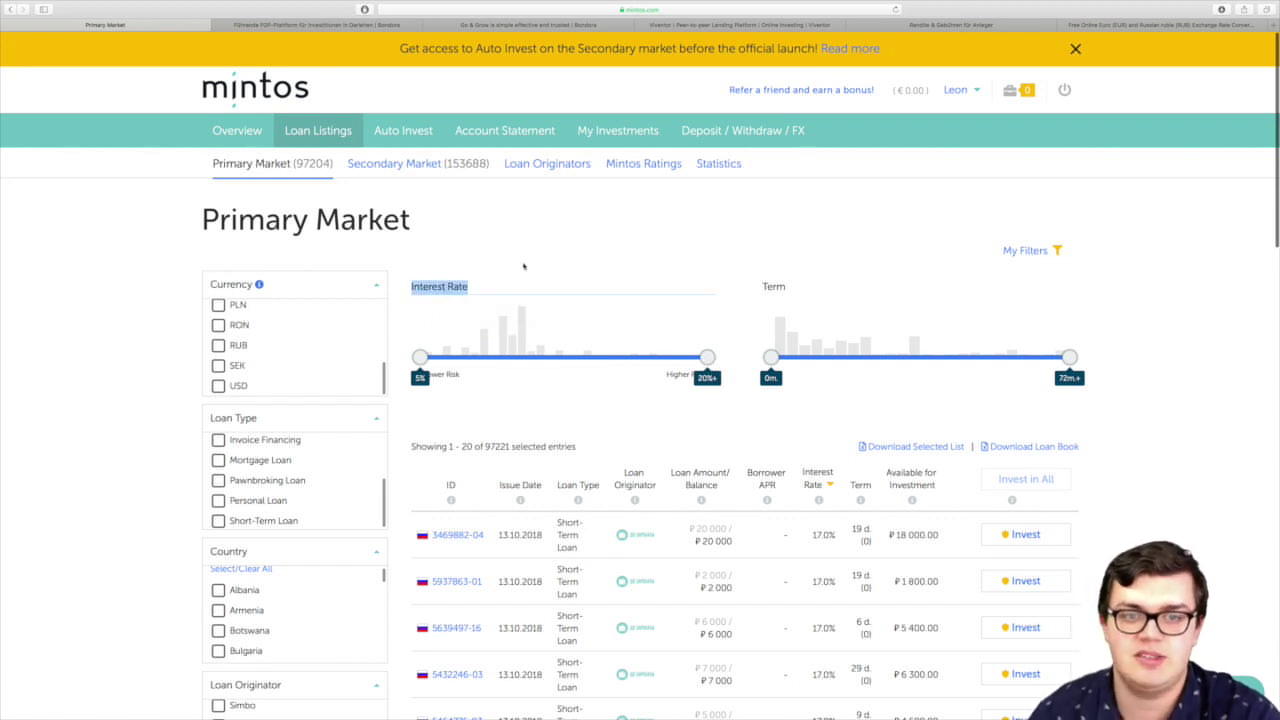
left_click_drag(420, 357, 506, 357)
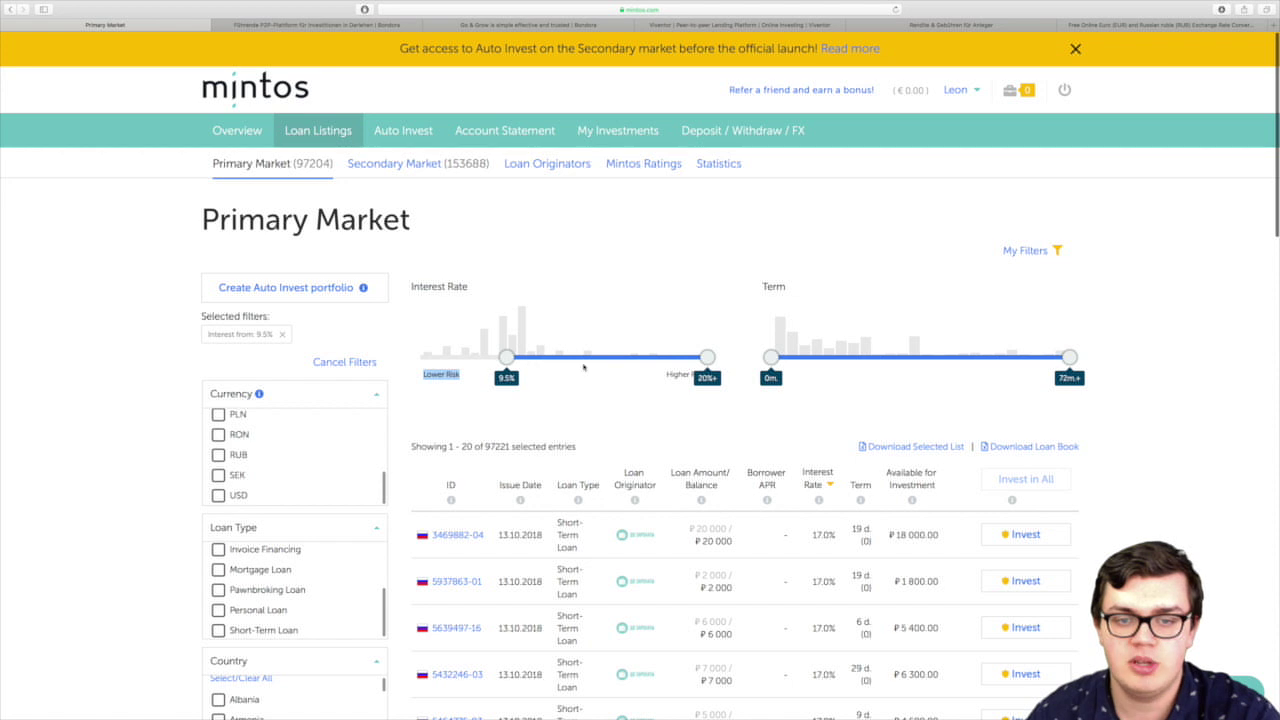
left_click_drag(707, 357, 535, 357)
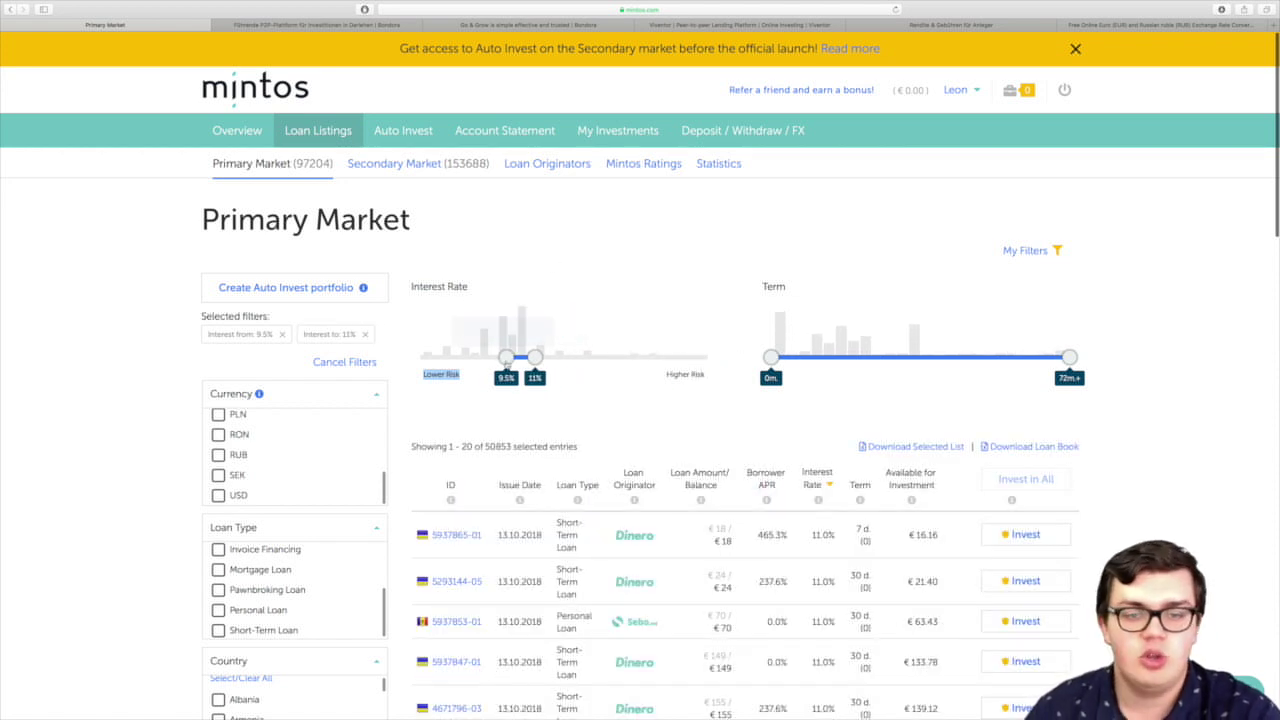
Review the loans in the chosen interest range, comparing their amounts, borrower APR, interest rates and terms.
scroll(534, 310, "down", 3)
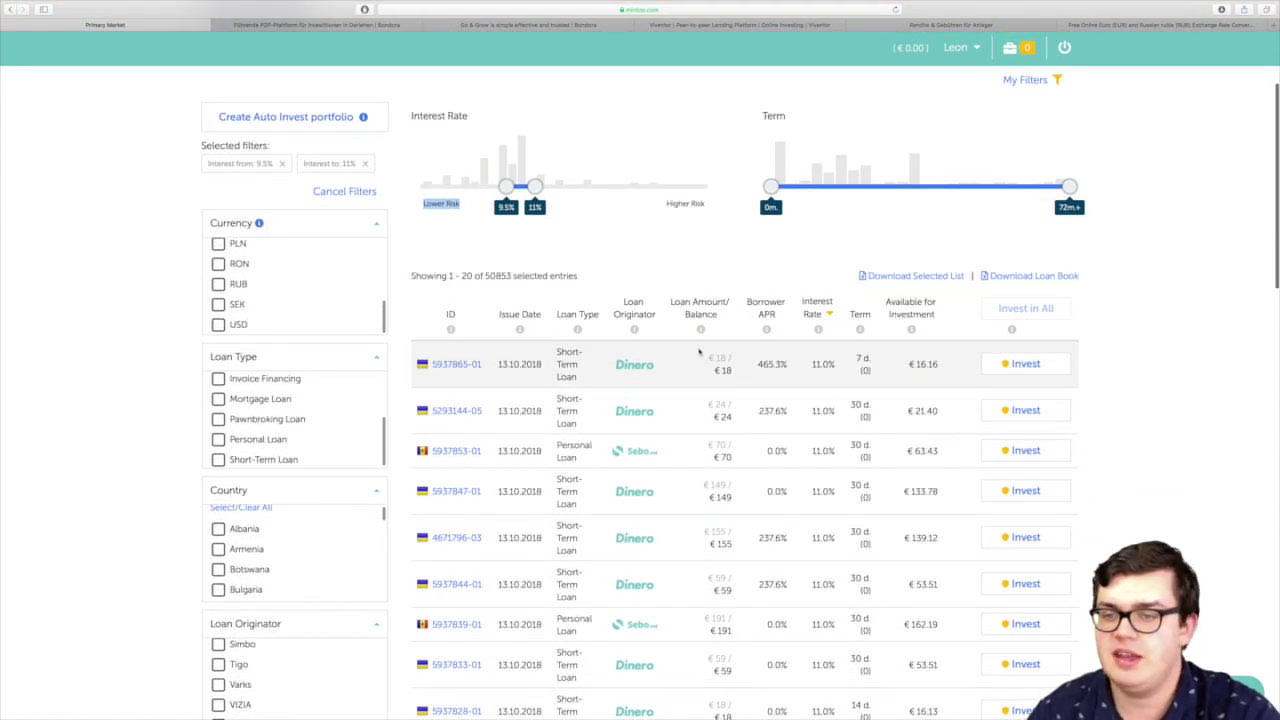
scroll(699, 350, "down", 3)
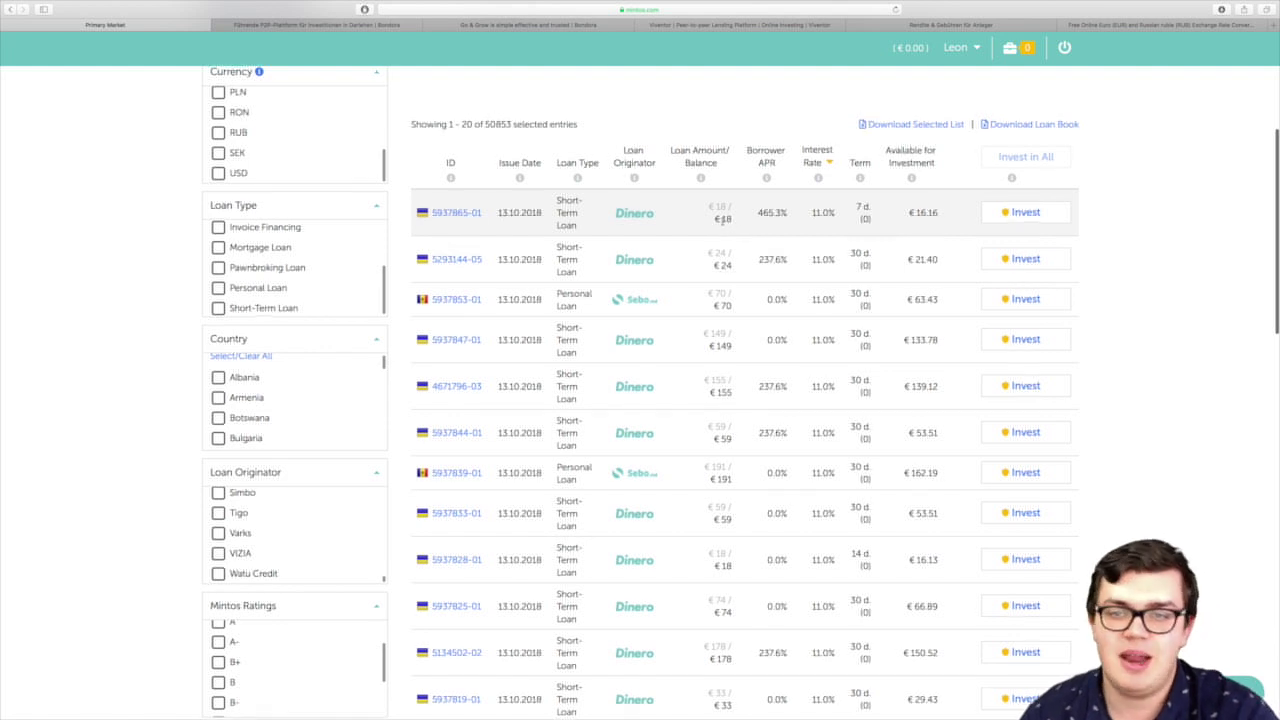
scroll(922, 212, "up", 1)
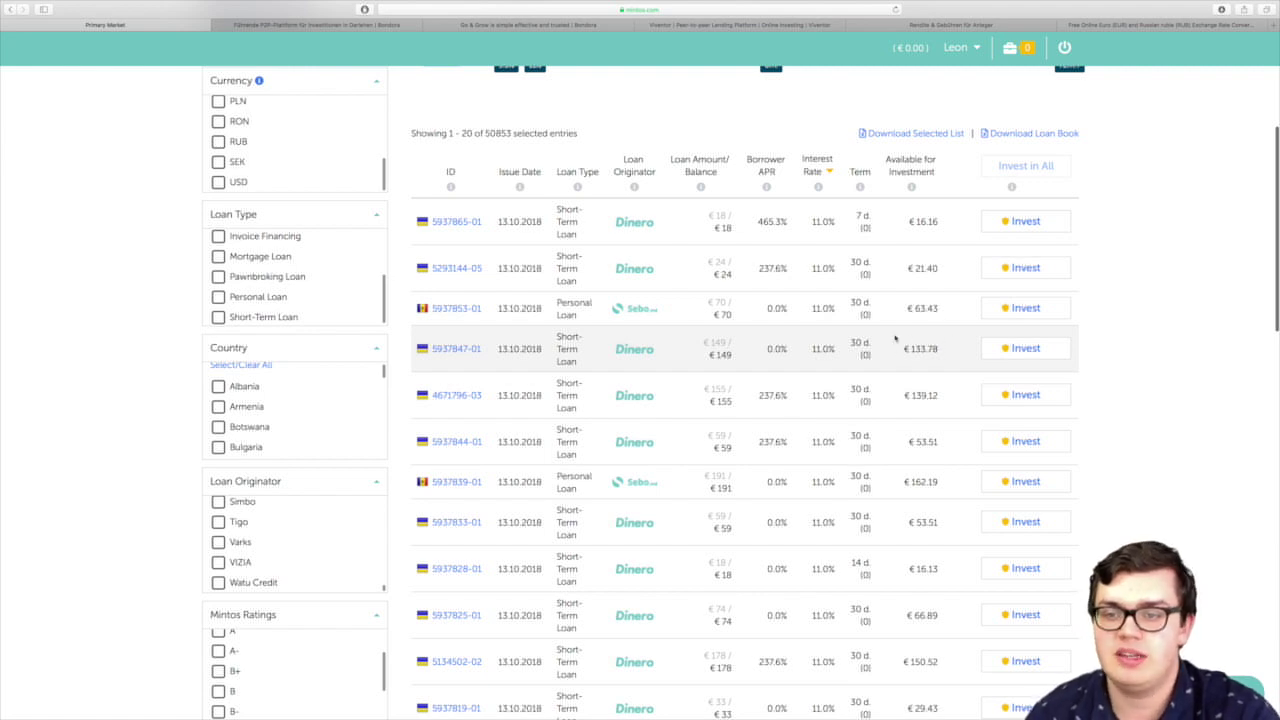
scroll(899, 340, "down", 10)
scroll(885, 338, "up", 15)
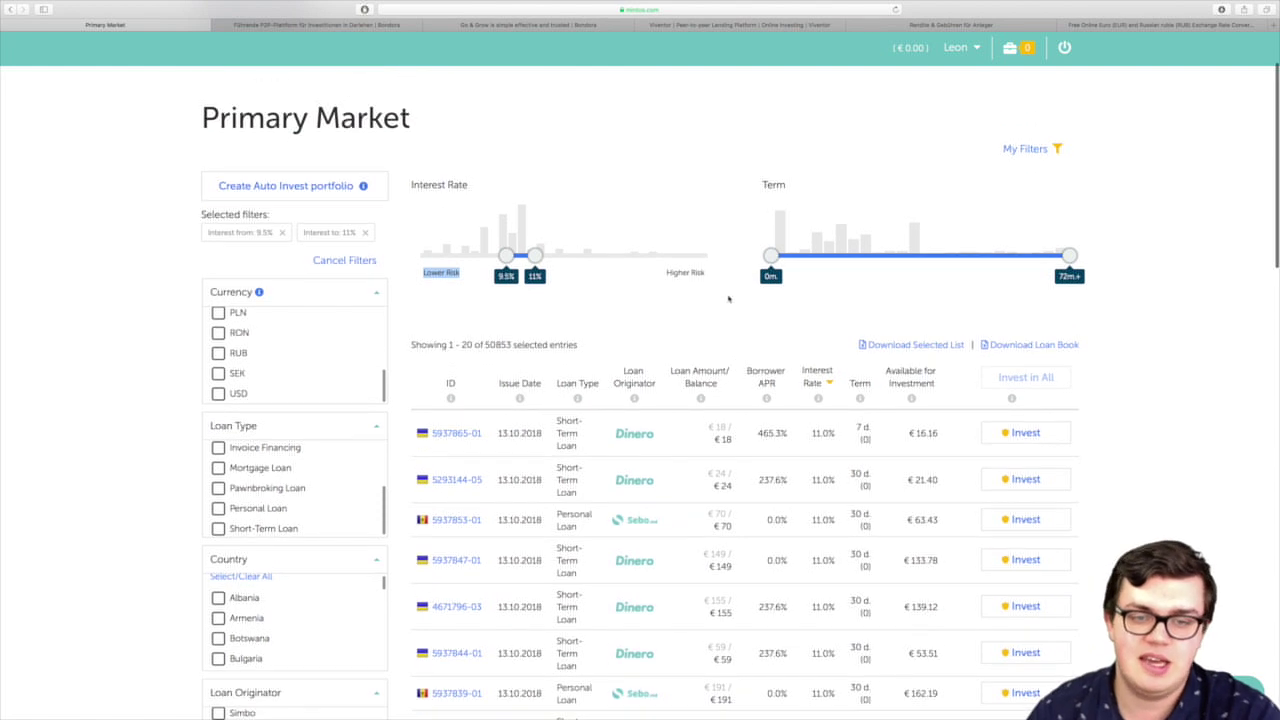
scroll(730, 299, "up", 1)
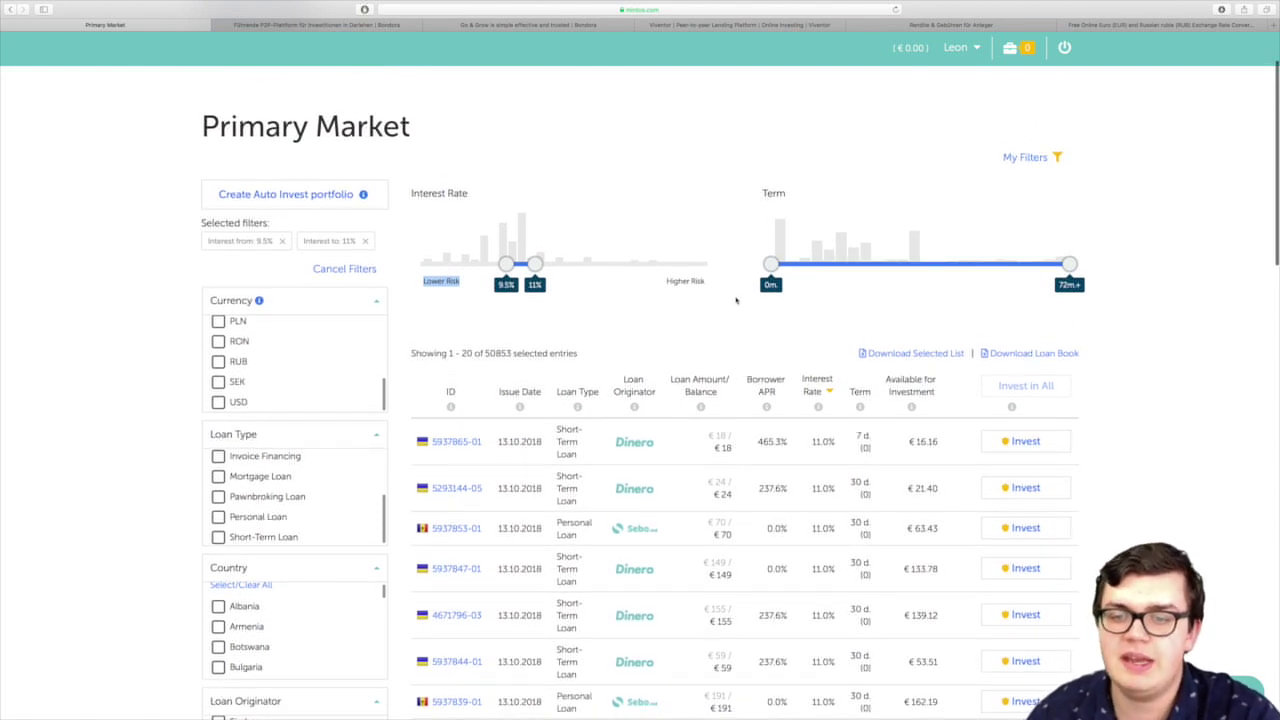
mouse_move(816, 407)
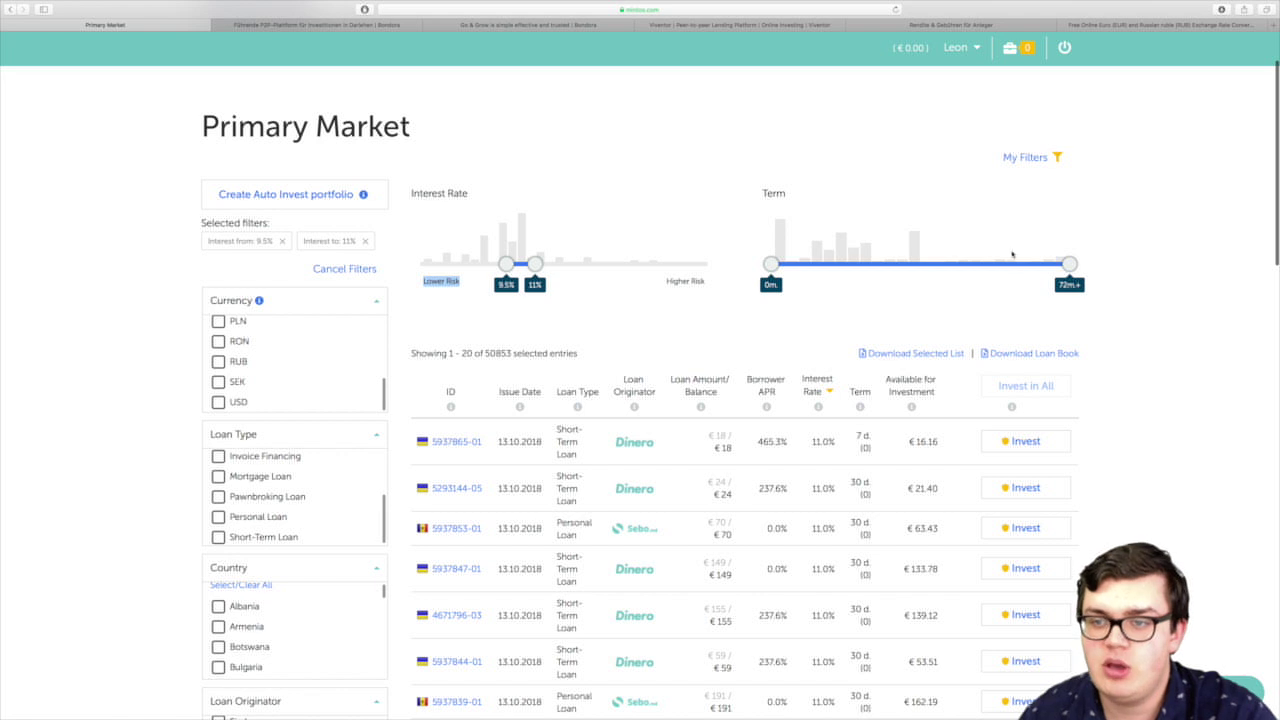
Reset the interest rate range to 5%–20%+ and set the minimum loan term to 72 months.
left_click_drag(535, 263, 707, 263)
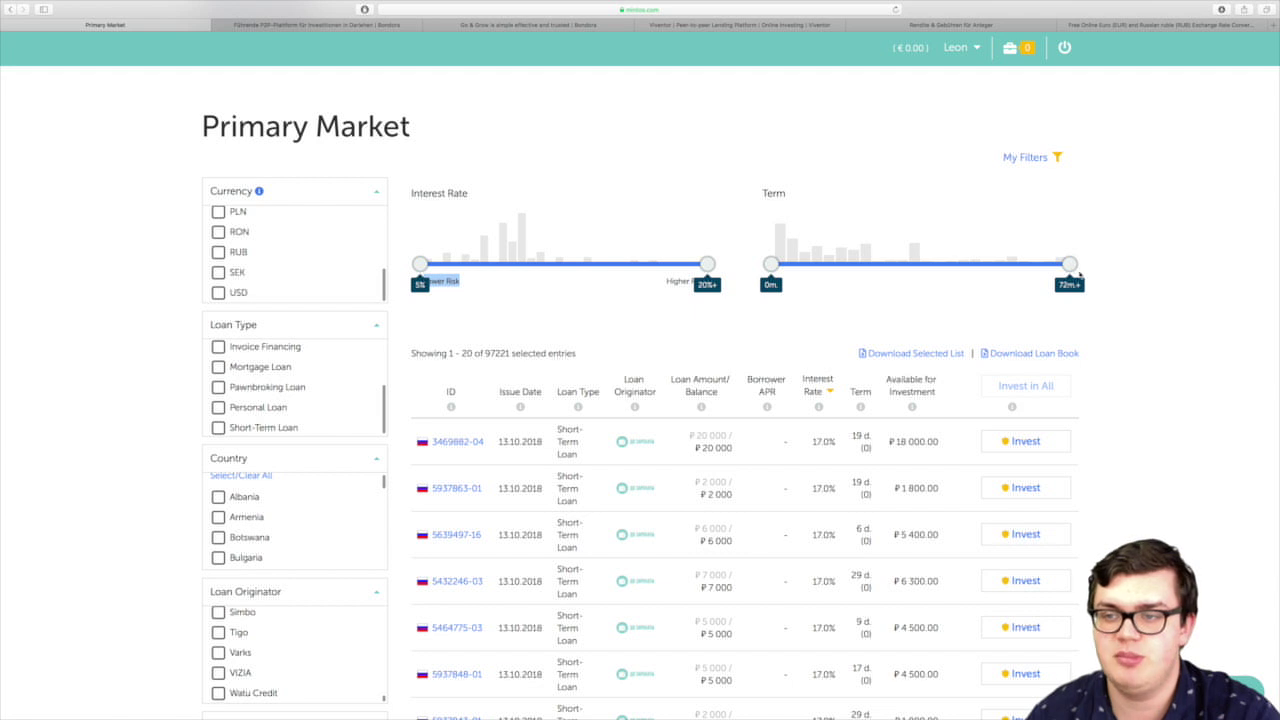
left_click_drag(780, 270, 1081, 257)
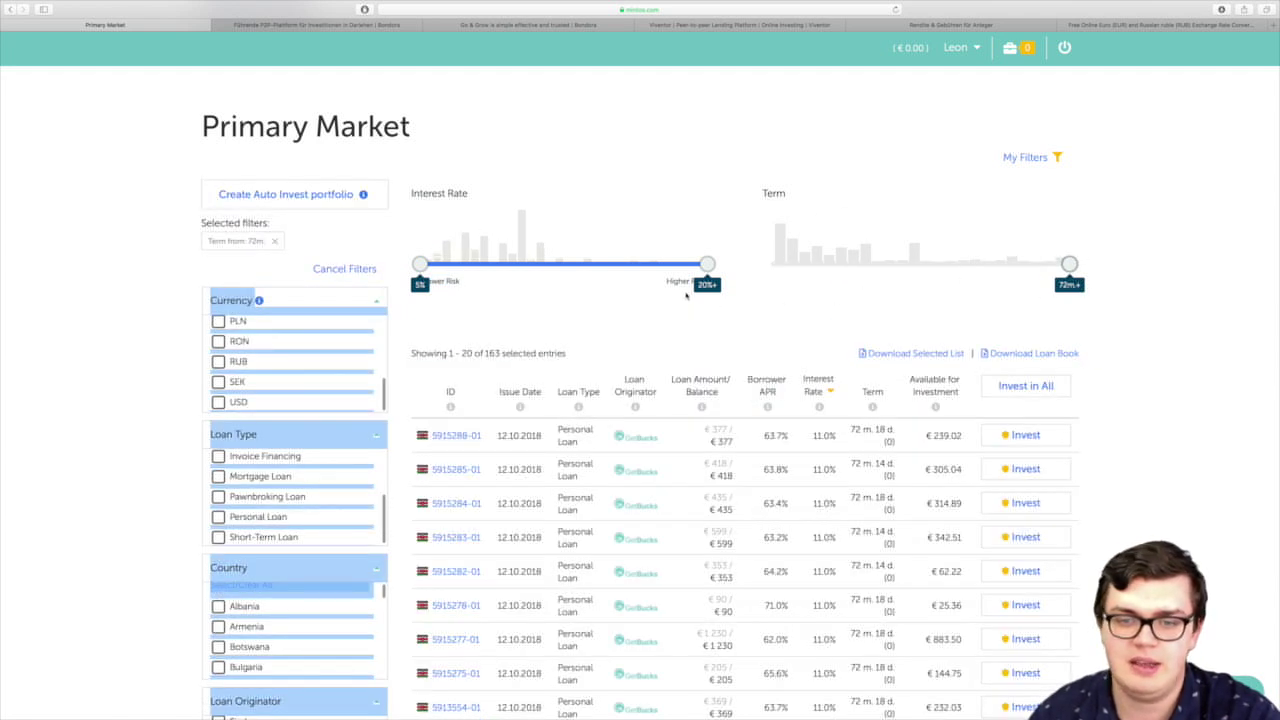
Examine the long-term loans, focusing on the interest rates they offer.
scroll(694, 290, "down", 3)
scroll(700, 295, "down", 10)
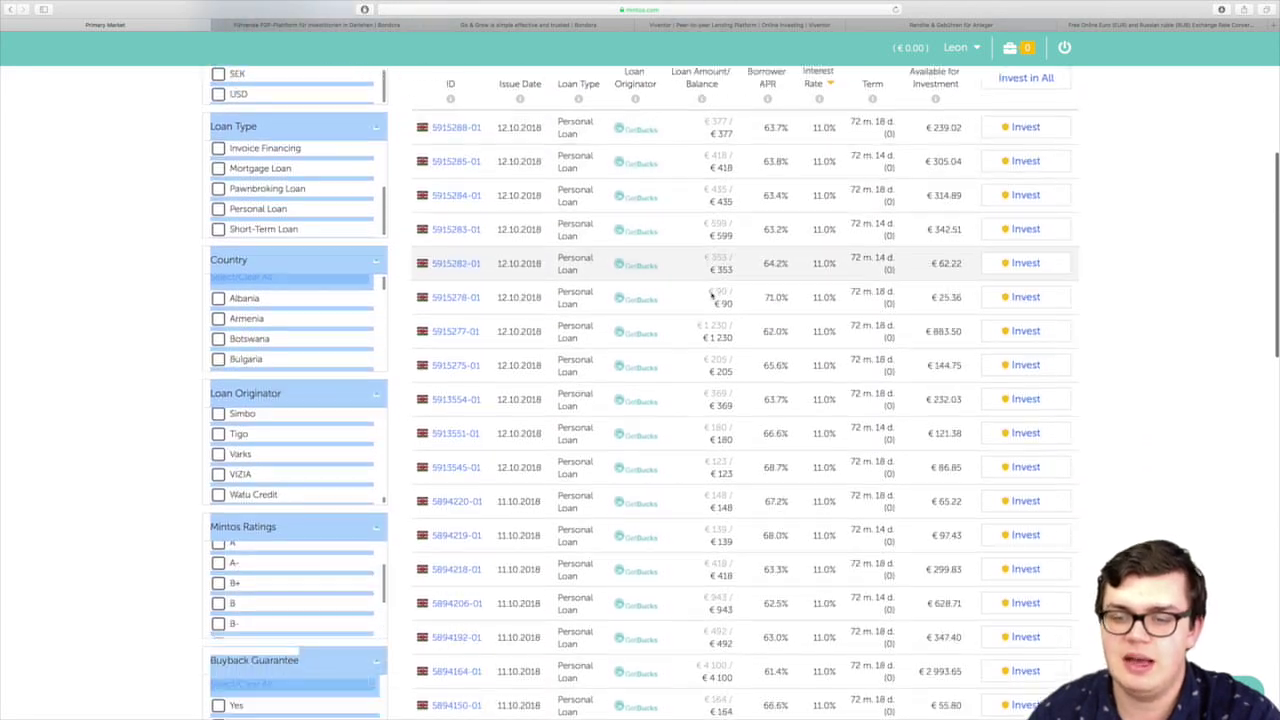
scroll(762, 308, "up", 3)
scroll(760, 306, "up", 5)
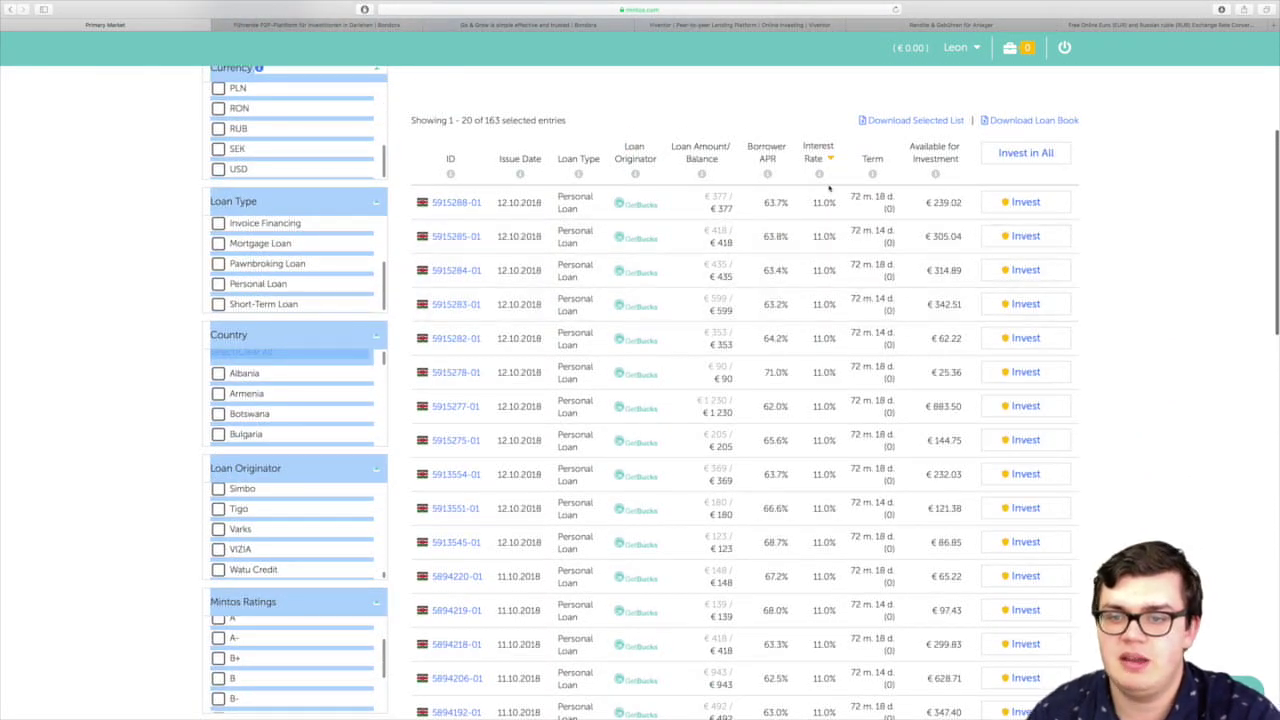
left_click_drag(816, 204, 843, 205)
scroll(805, 204, "down", 5)
scroll(806, 201, "up", 7)
scroll(808, 199, "up", 2)
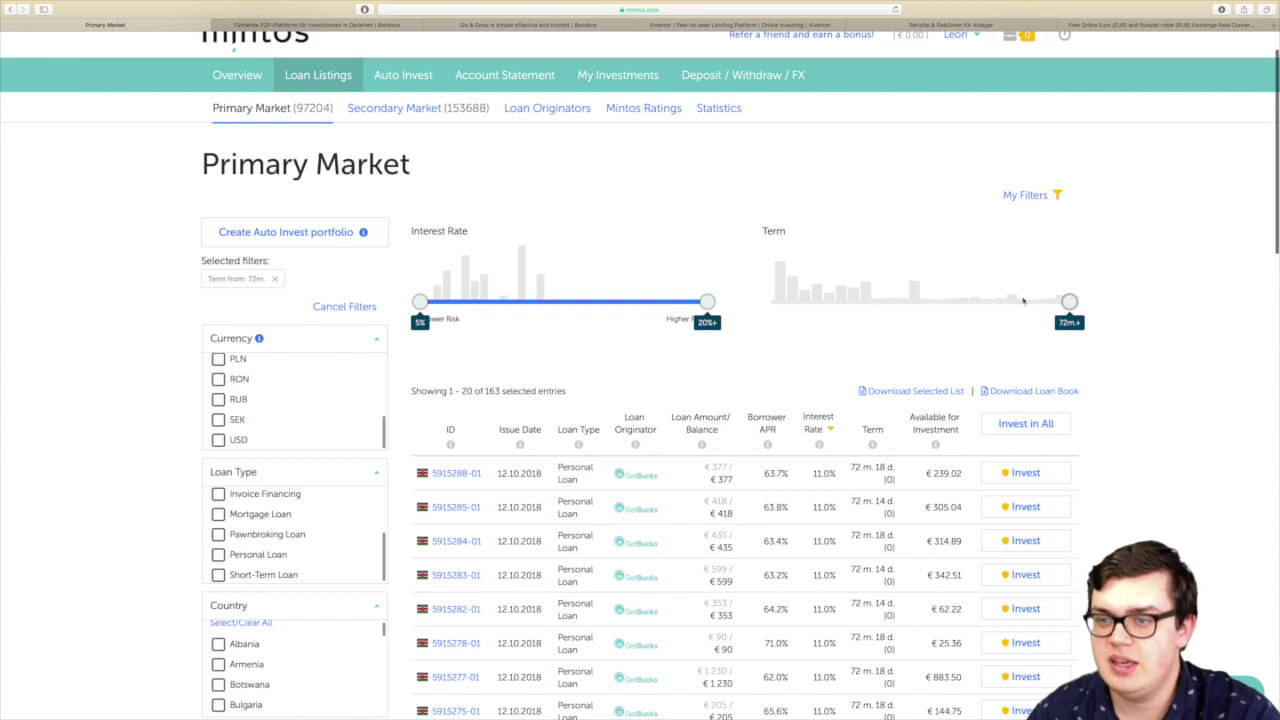
Check the interest rate distribution for the long-term loans and limit the interest rate to 11%–17%.
mouse_move(523, 262)
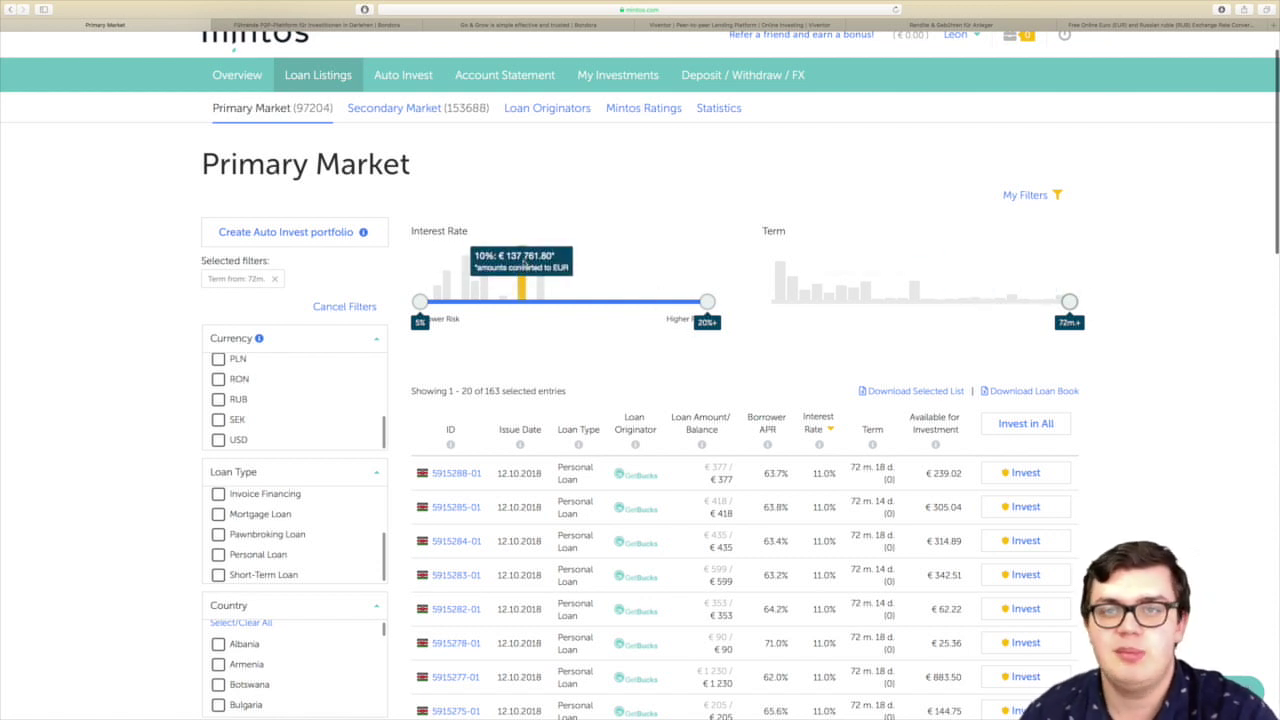
left_click_drag(420, 301, 534, 301)
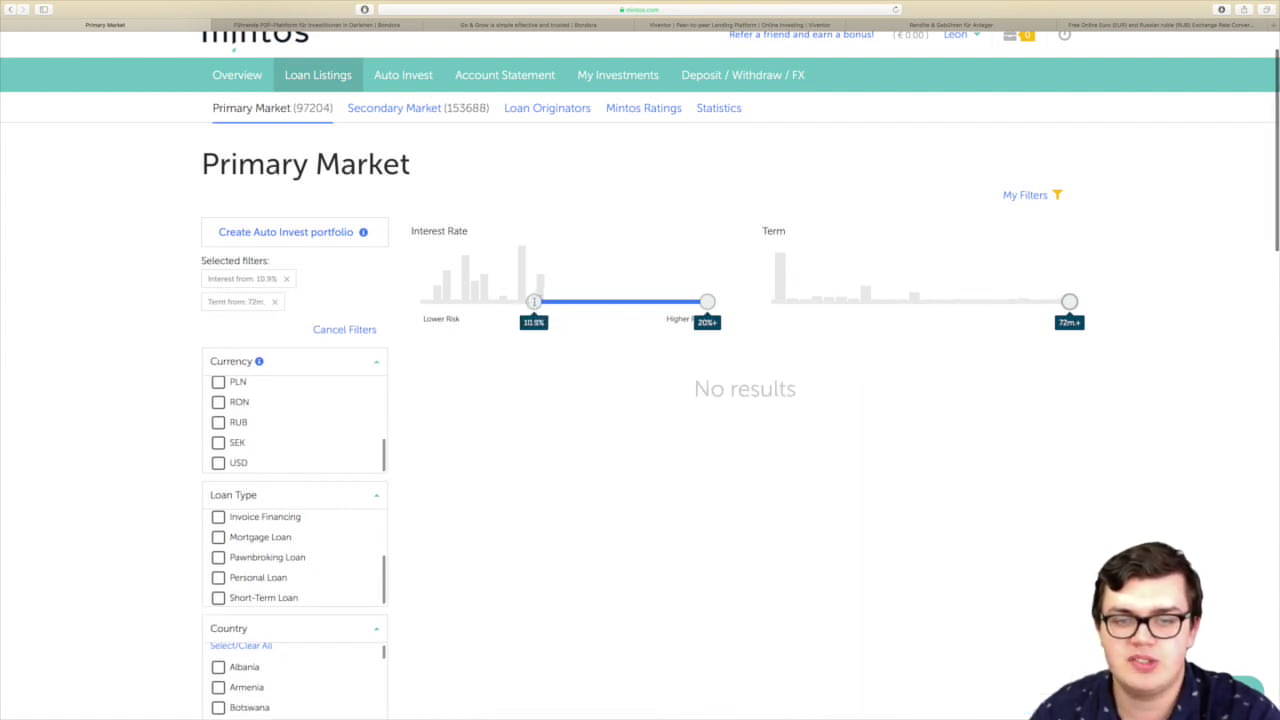
left_click_drag(707, 301, 651, 301)
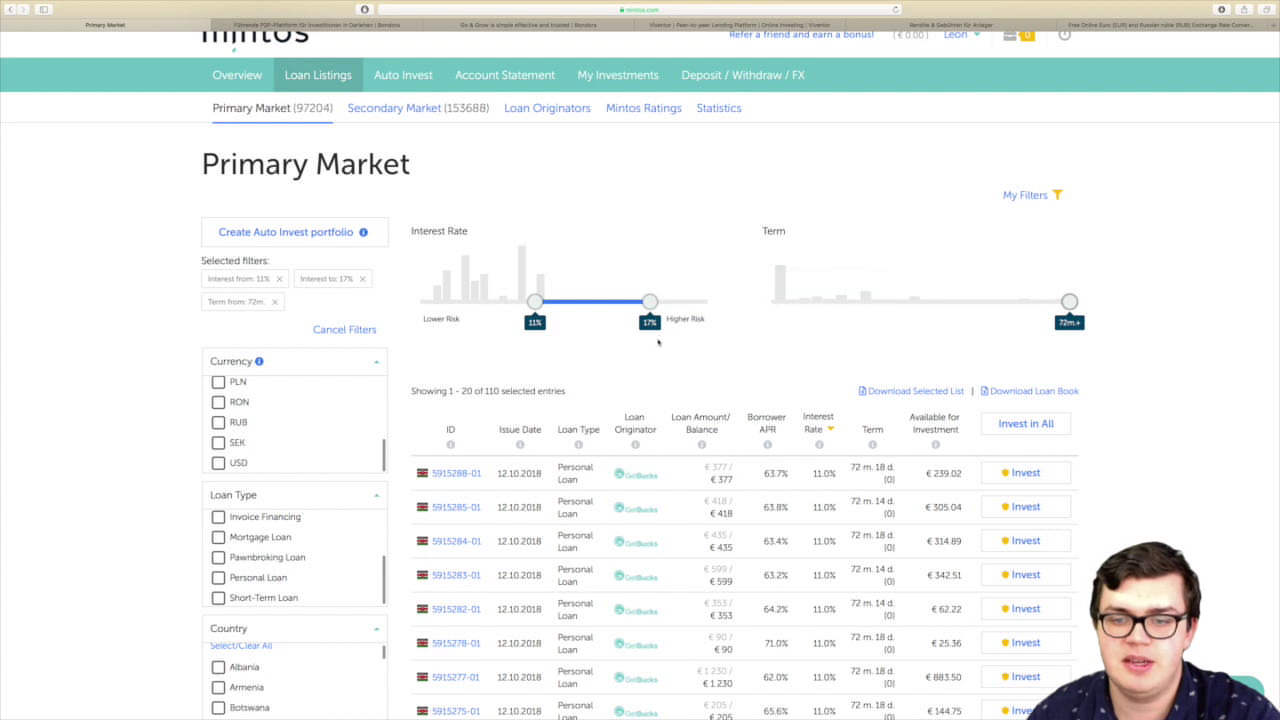
scroll(572, 320, "down", 3)
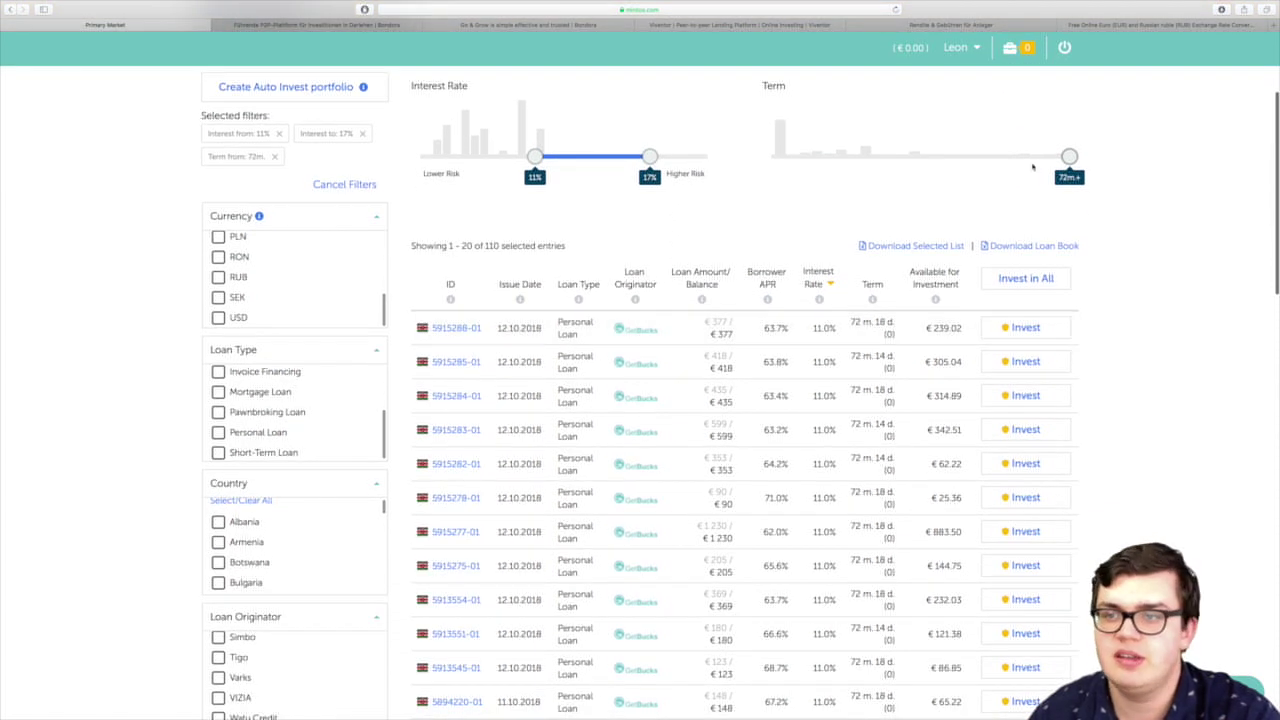
Change the loan term range to 6–24 months.
left_click_drag(1069, 156, 771, 155)
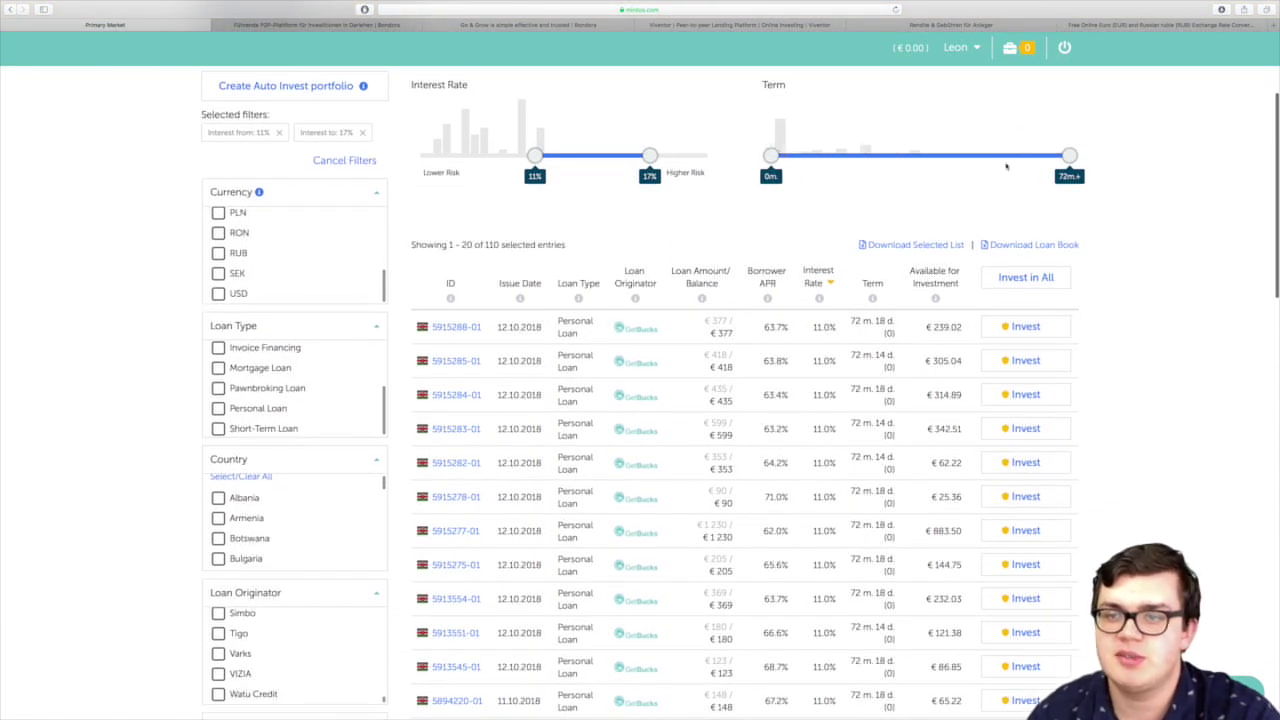
scroll(1037, 160, "up", 1)
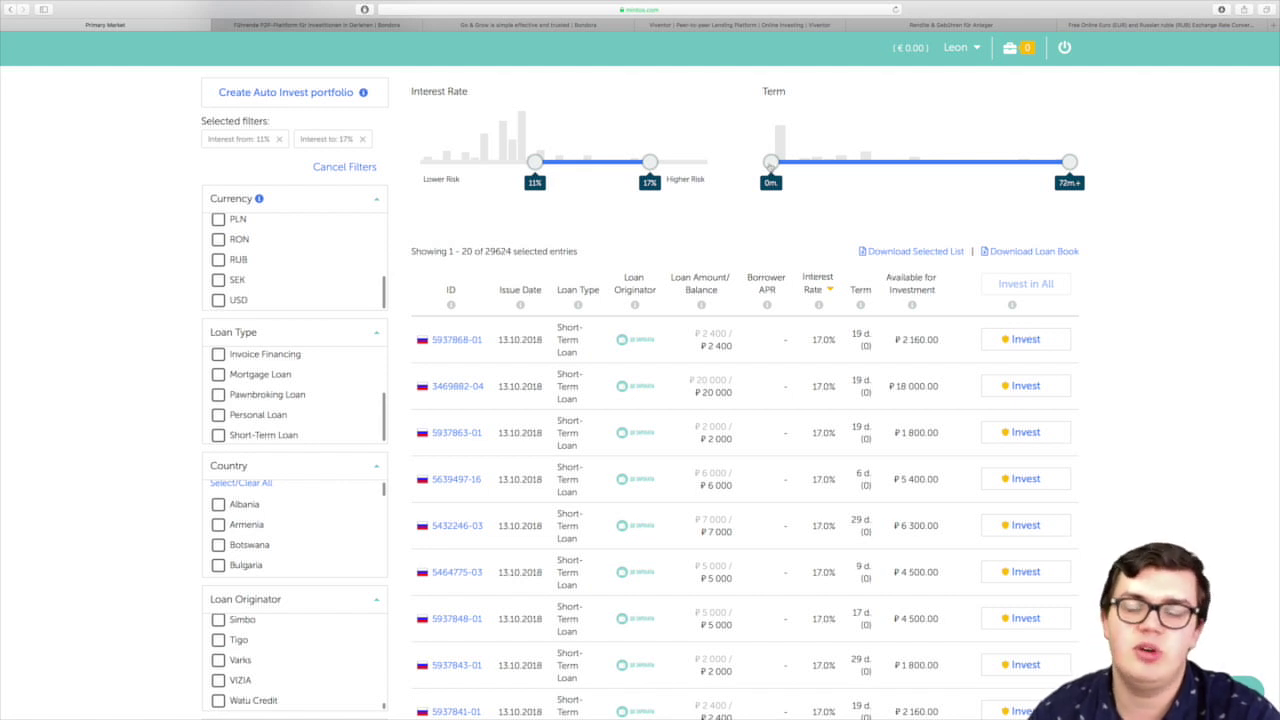
scroll(830, 165, "up", 1)
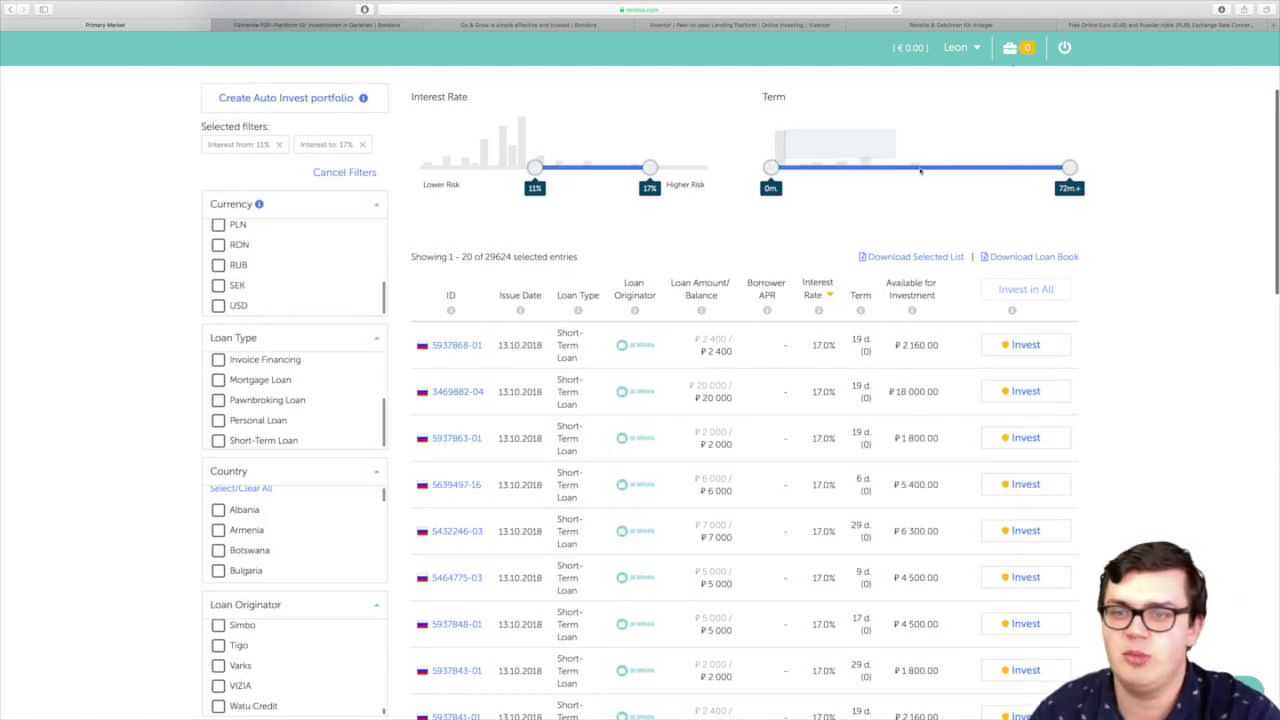
left_click_drag(1070, 167, 870, 166)
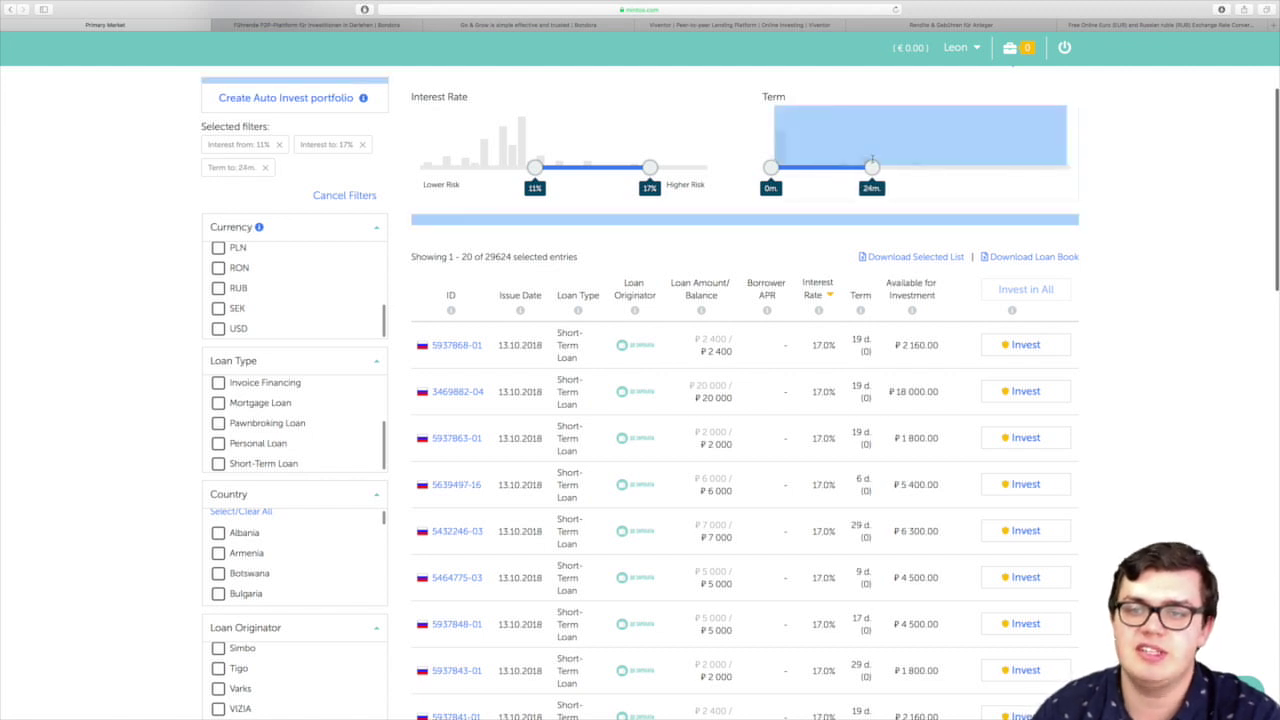
left_click_drag(770, 168, 796, 167)
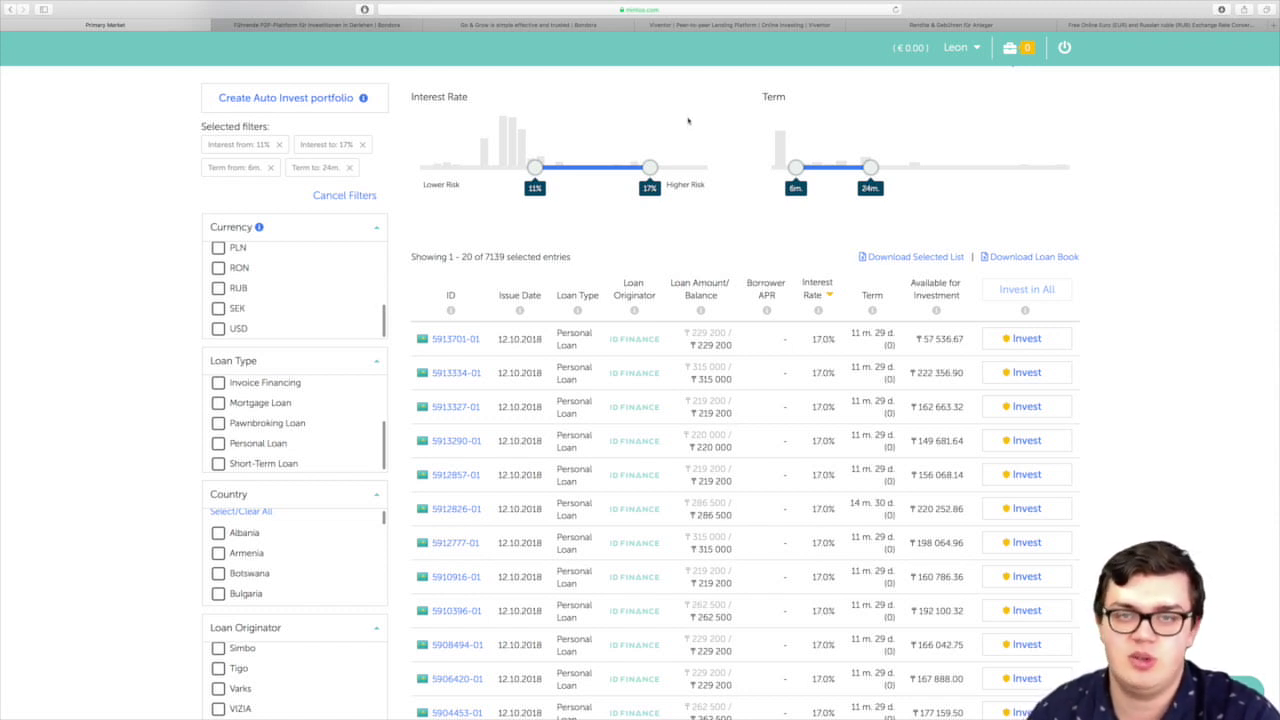
Open the secondary market and examine the discount and YTM of the 60+ Days Late mortgage loan.
scroll(688, 121, "up", 5)
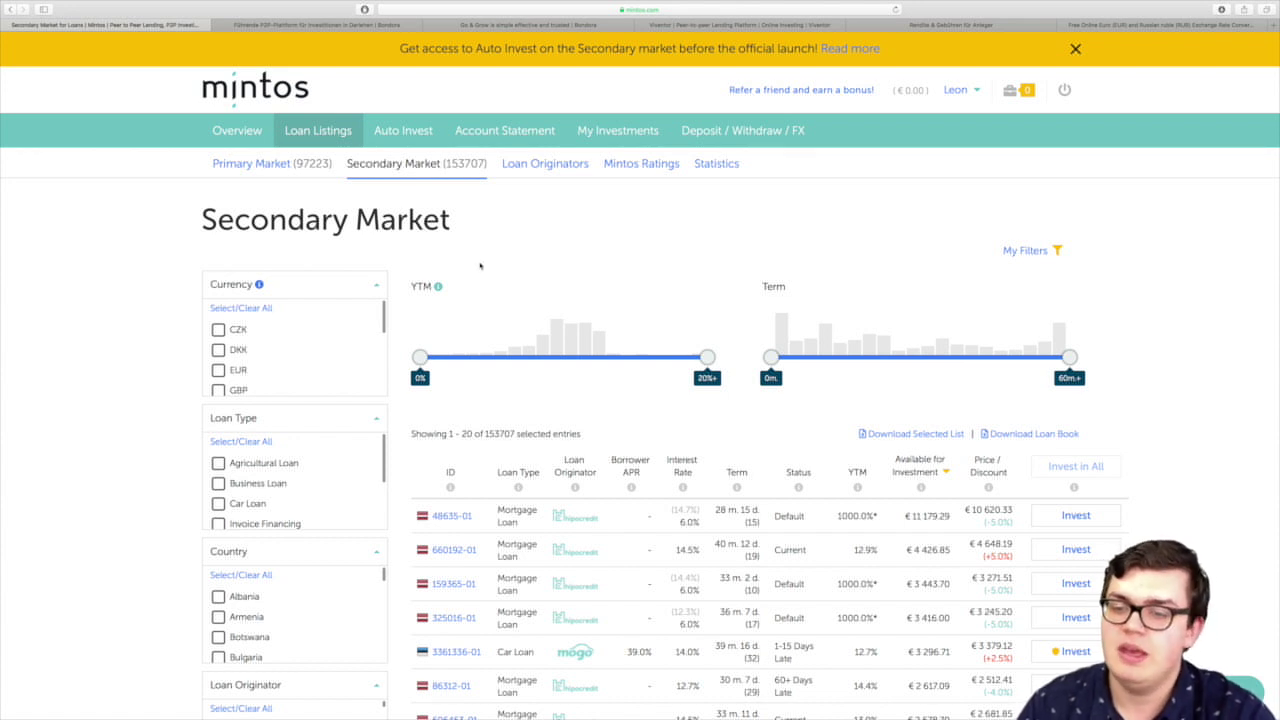
scroll(464, 265, "down", 3)
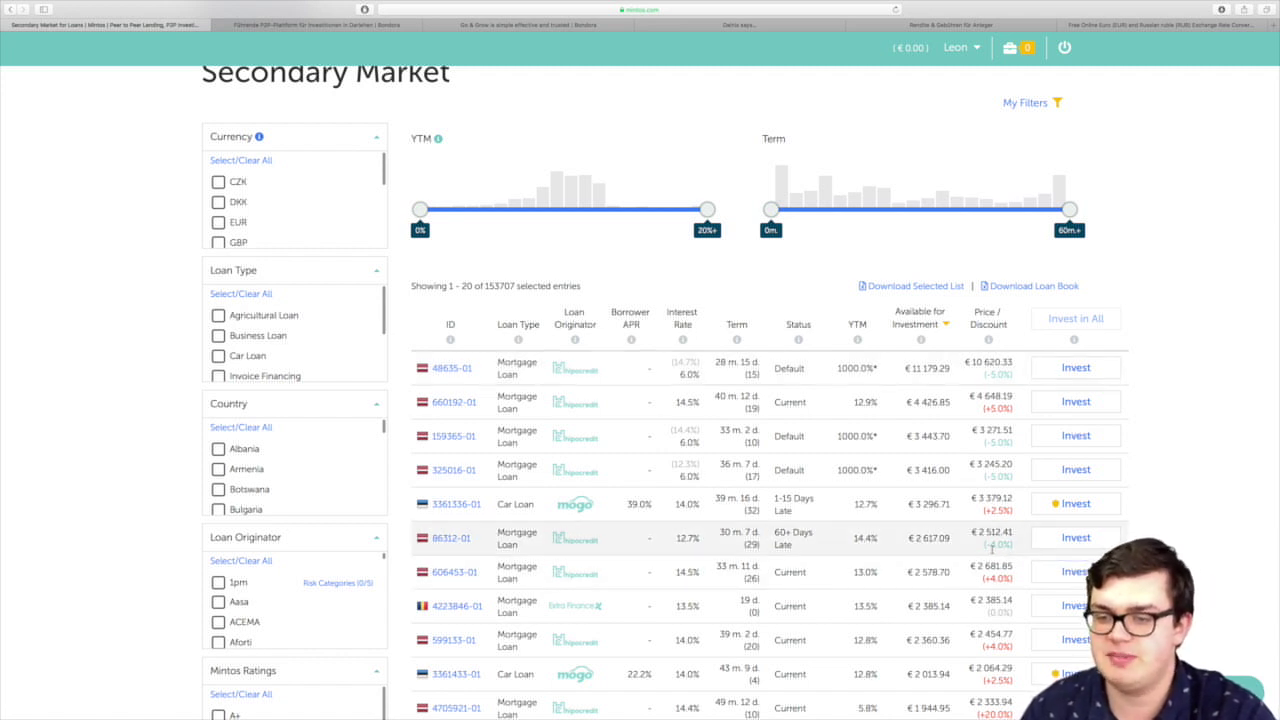
left_click_drag(988, 546, 1010, 546)
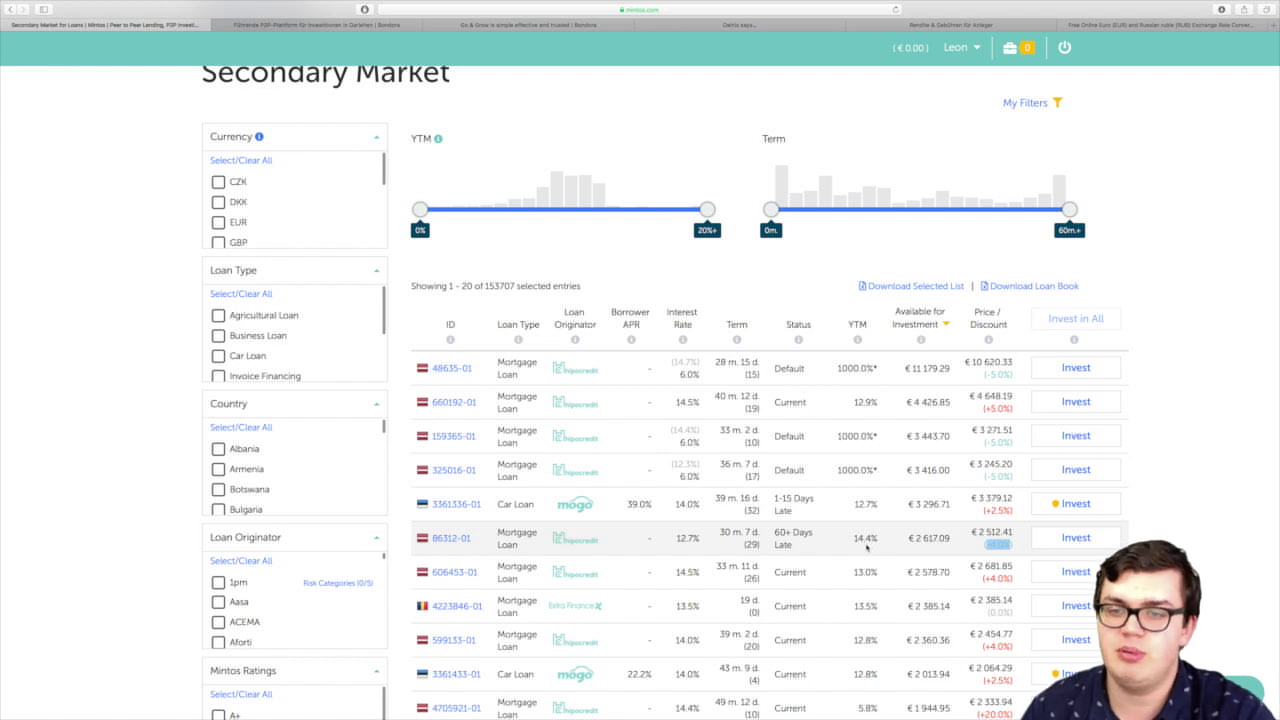
mouse_move(858, 341)
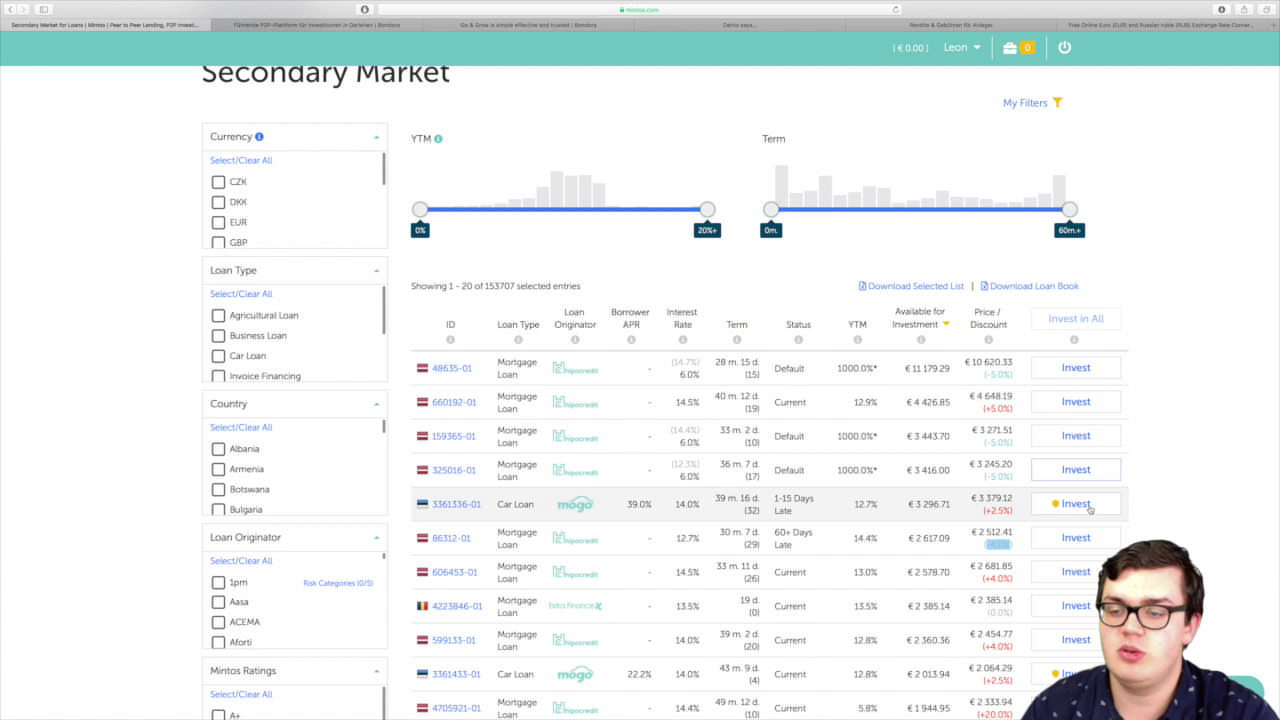
left_click(1160, 410)
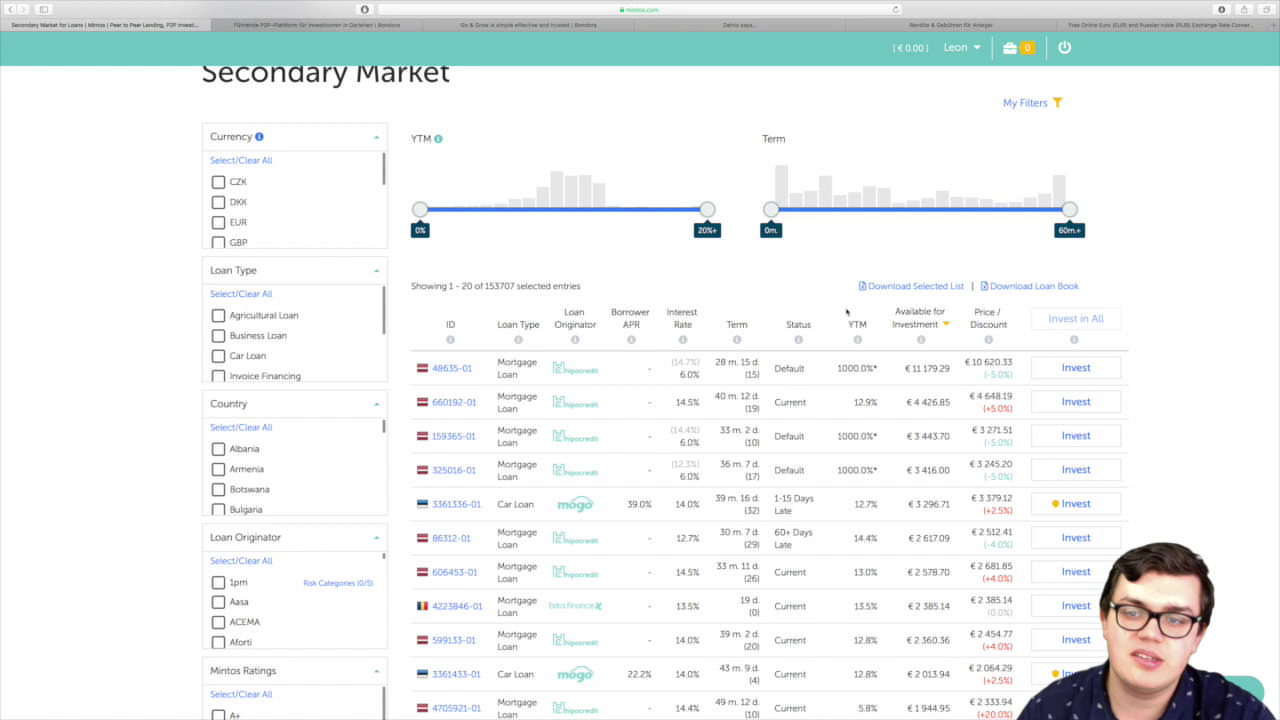
Sort the secondary market loans by YTM in descending order, and return to the default listing.
left_click(841, 317)
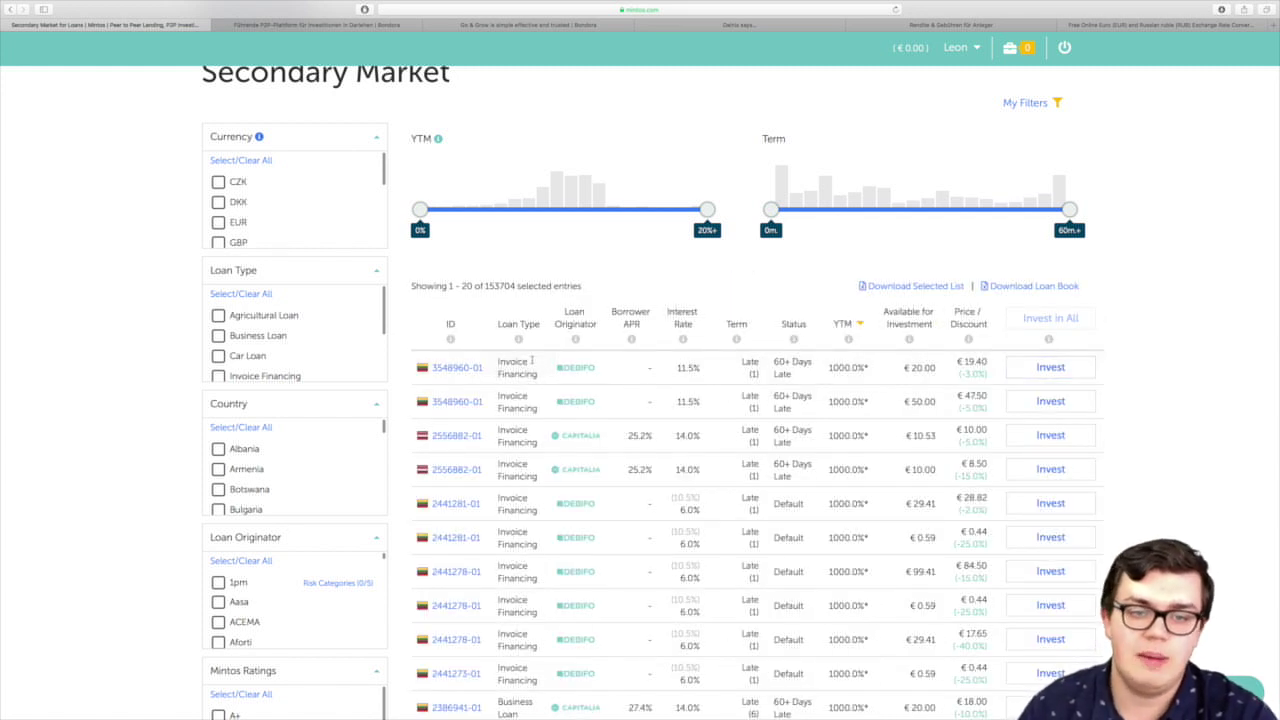
left_click(12, 10)
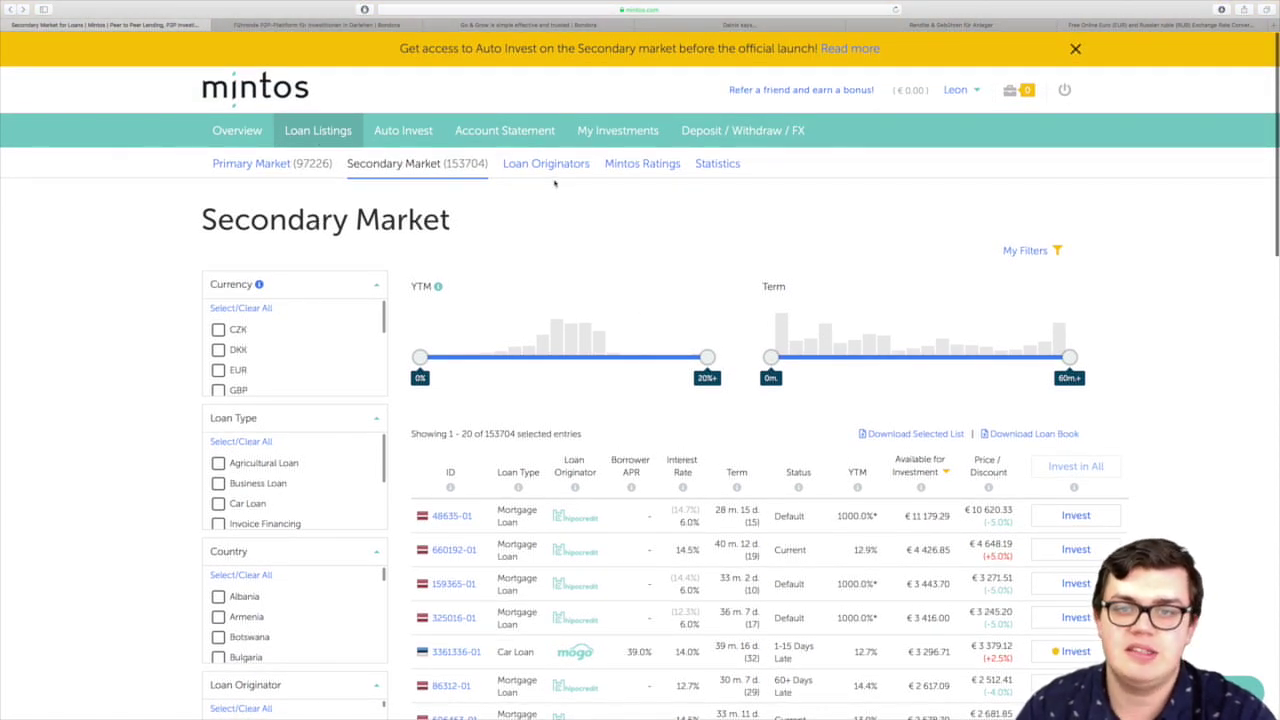
Open the account's current investments and review their interest rates, received payments and outstanding principal.
left_click(617, 130)
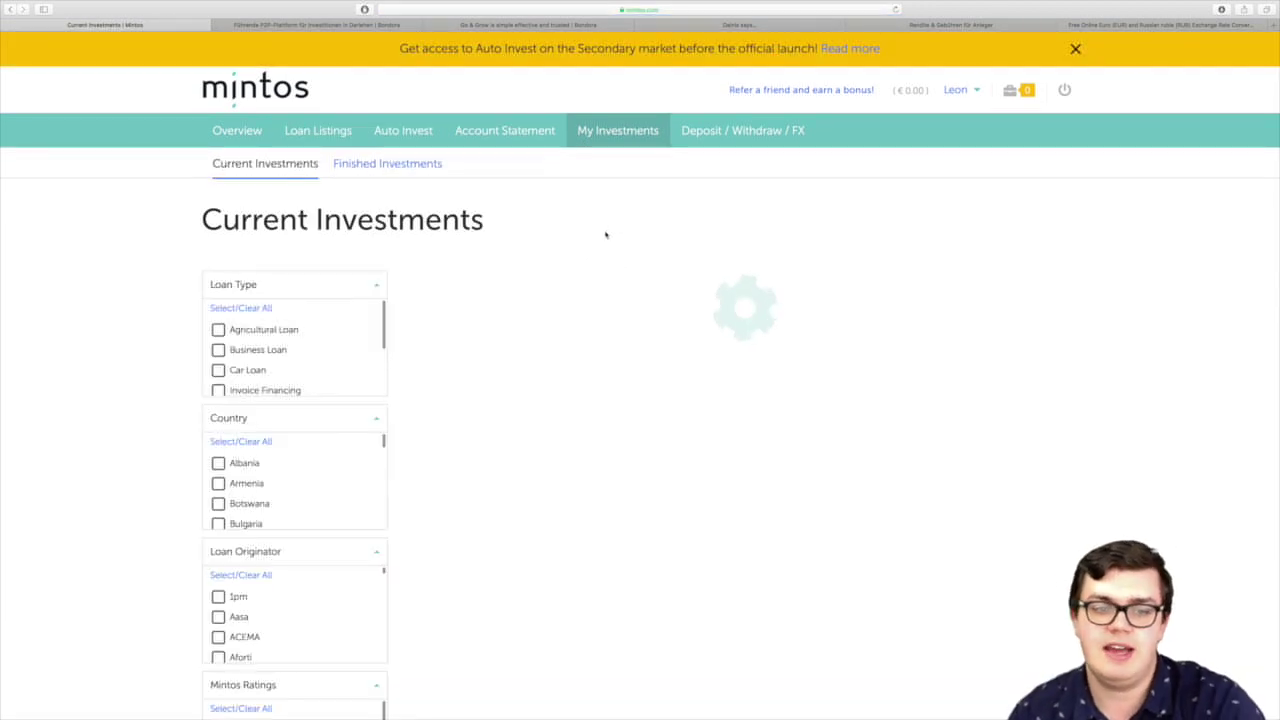
scroll(605, 234, "down", 8)
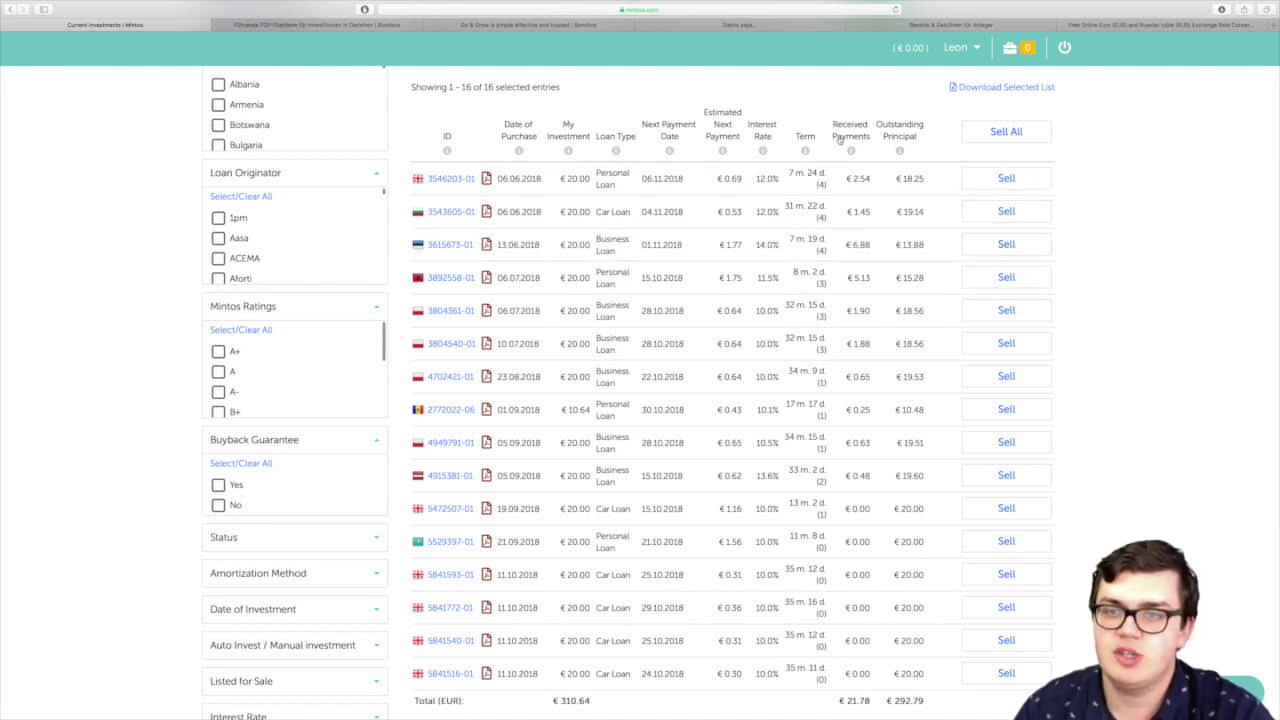
Examine the current investments table down to its totals, including payments received per loan, and the interest rate and remaining term charts.
mouse_move(851, 152)
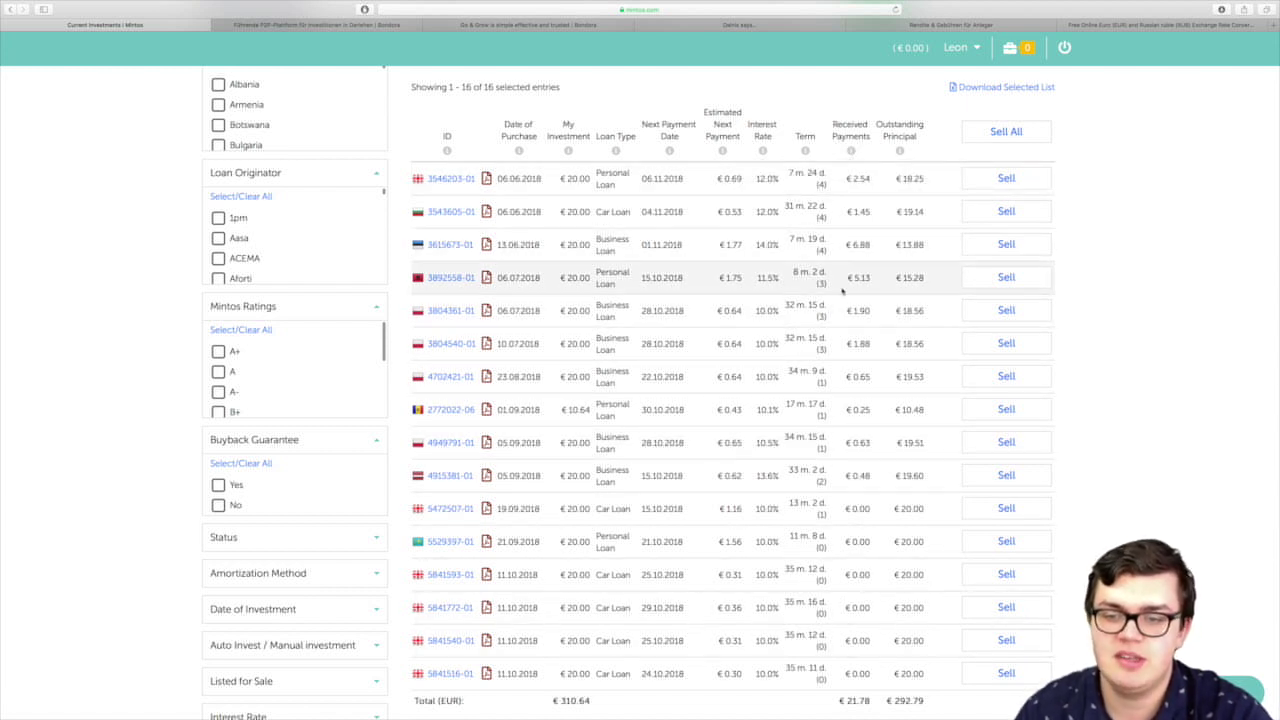
scroll(842, 290, "up", 2)
scroll(842, 302, "up", 1)
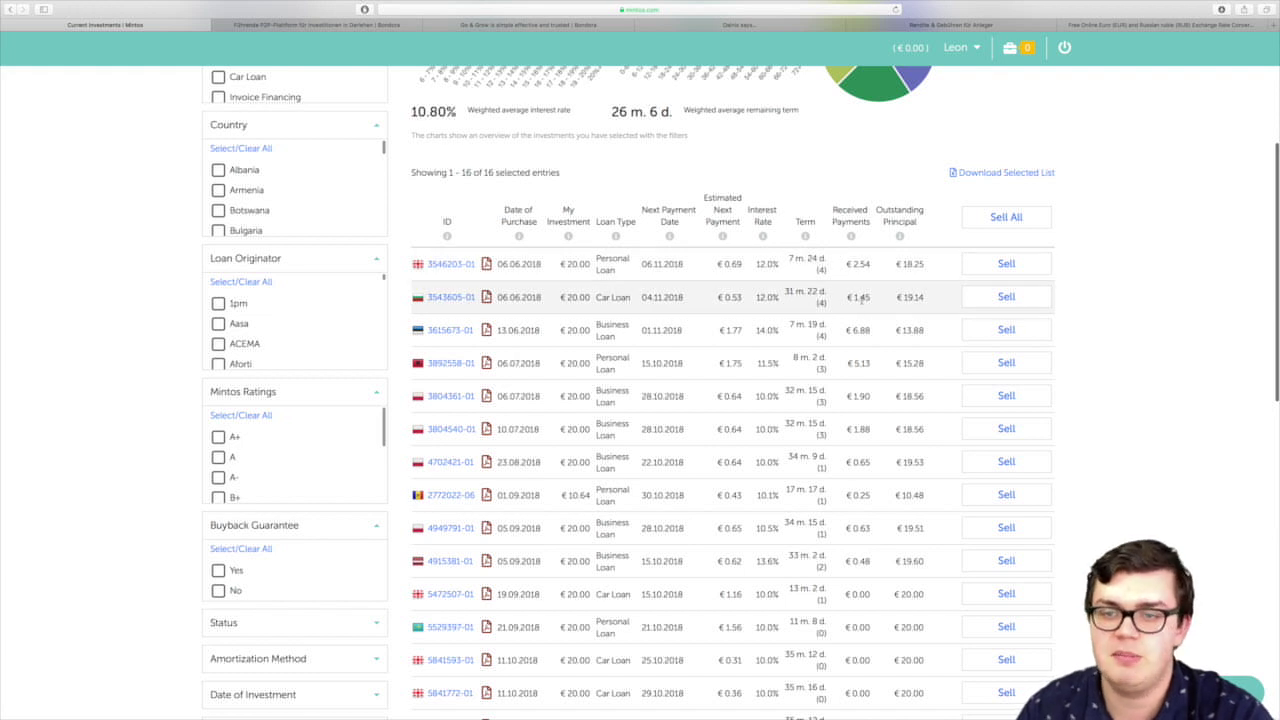
scroll(858, 310, "down", 5)
scroll(853, 270, "down", 1)
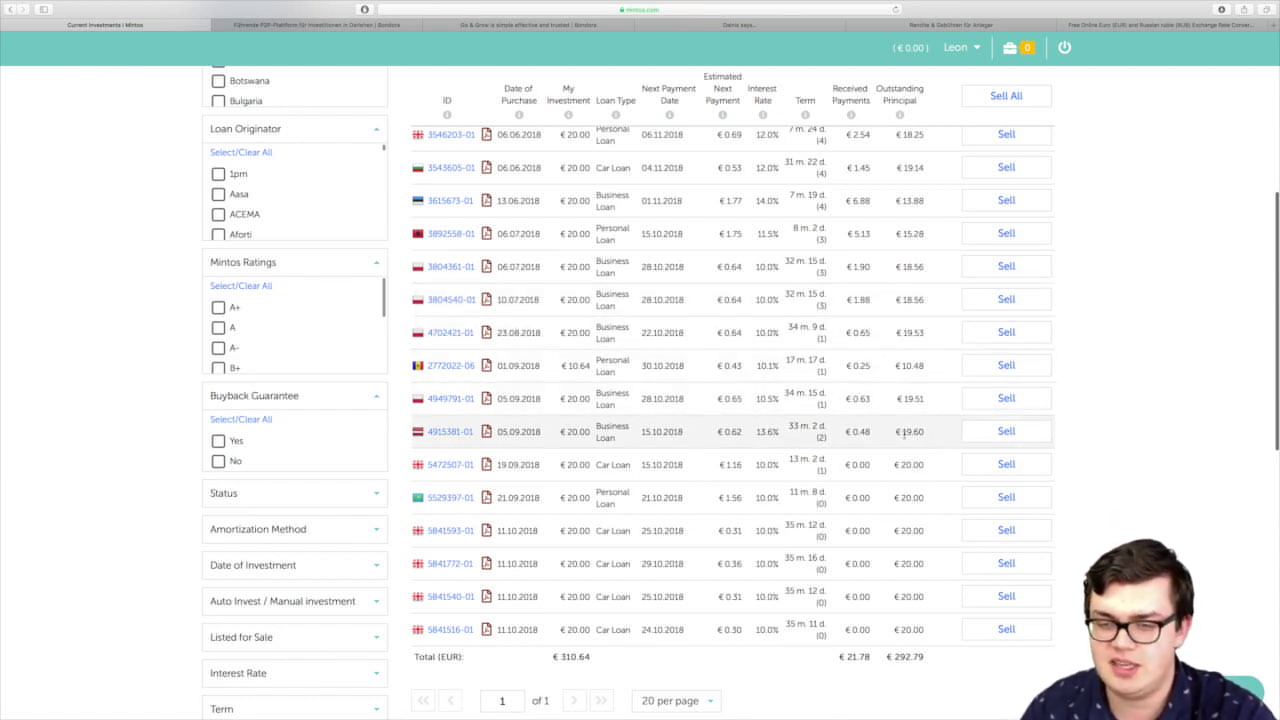
scroll(830, 390, "down", 2)
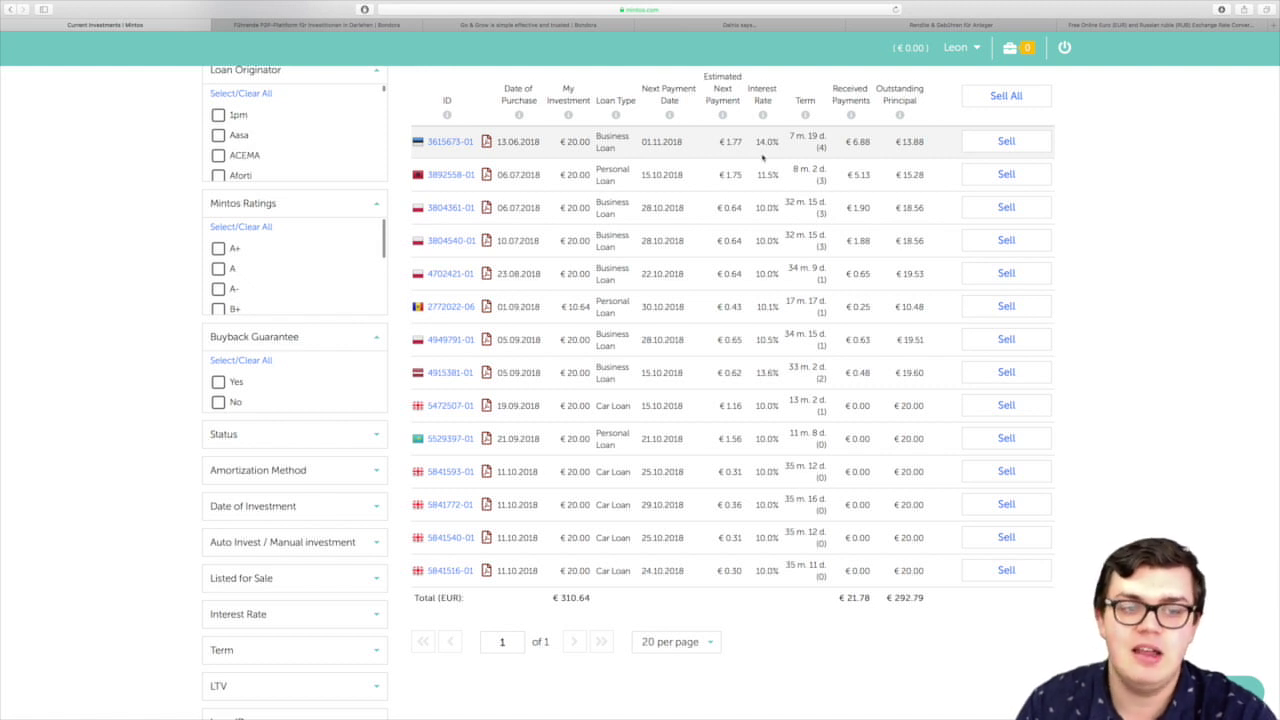
scroll(762, 157, "up", 10)
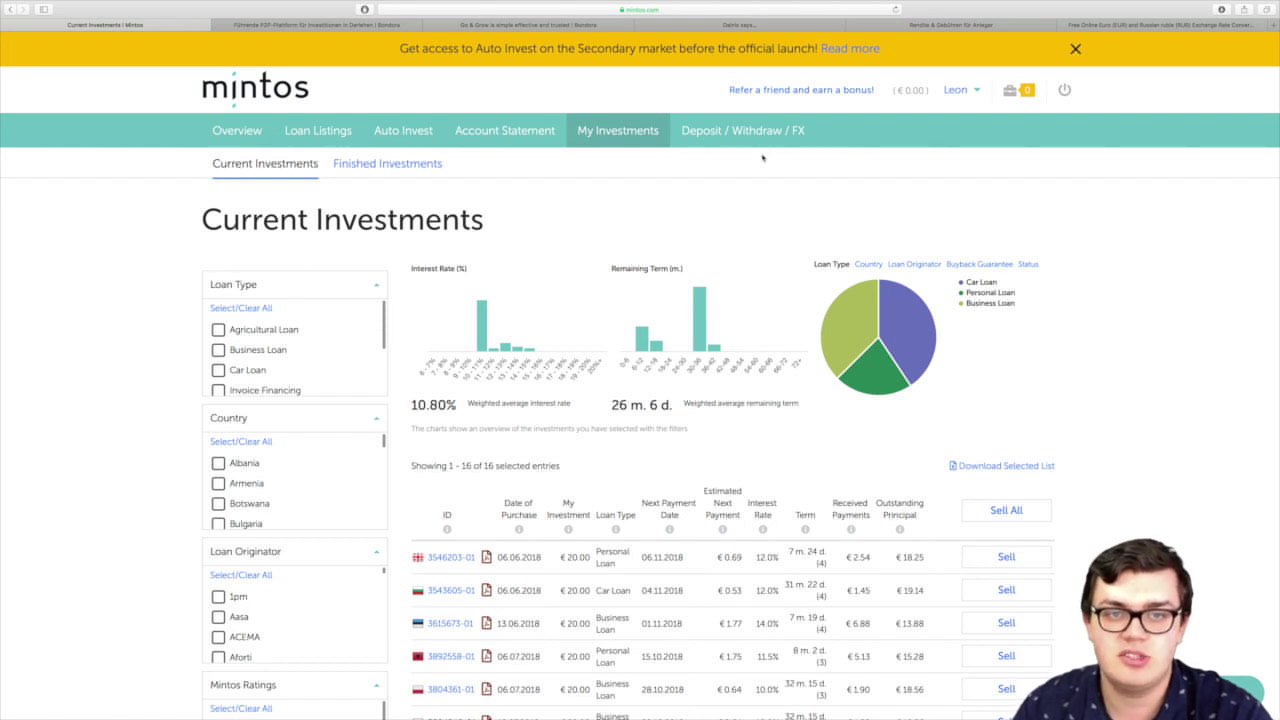
scroll(667, 198, "down", 1)
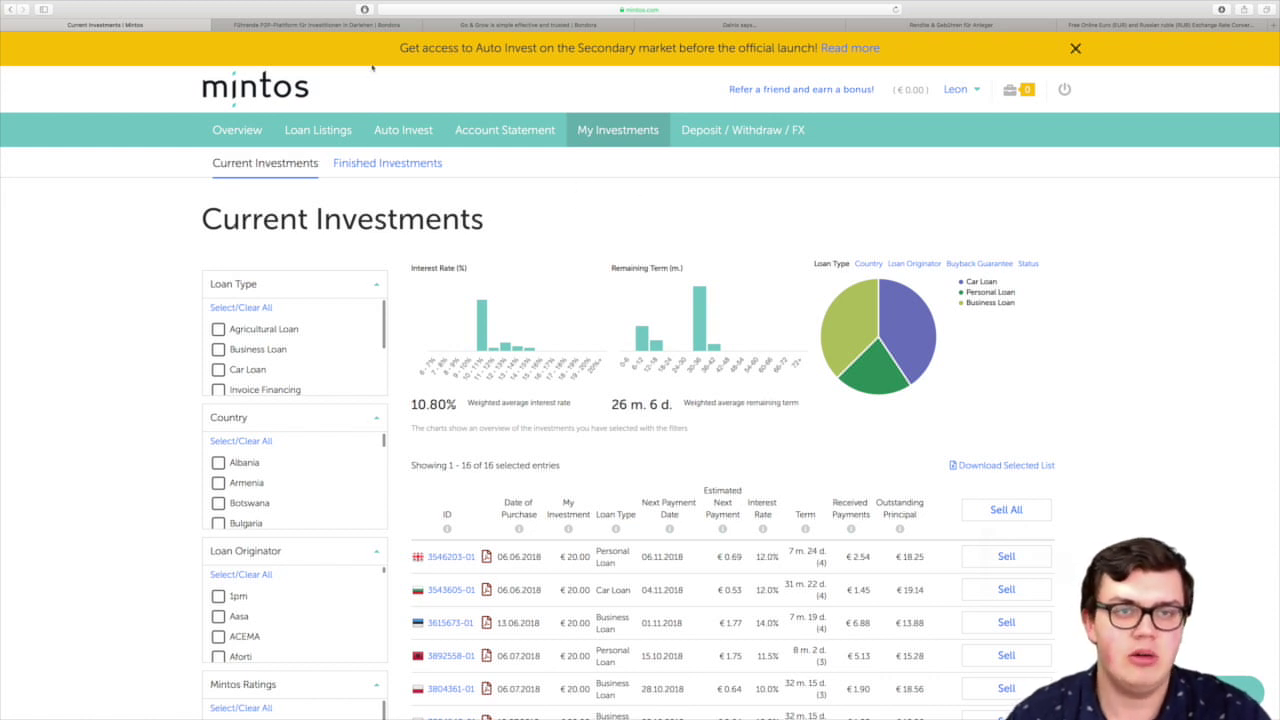
Switch to the Bondora homepage and open its Go & Grow page to review the product's highlights.
left_click(357, 24)
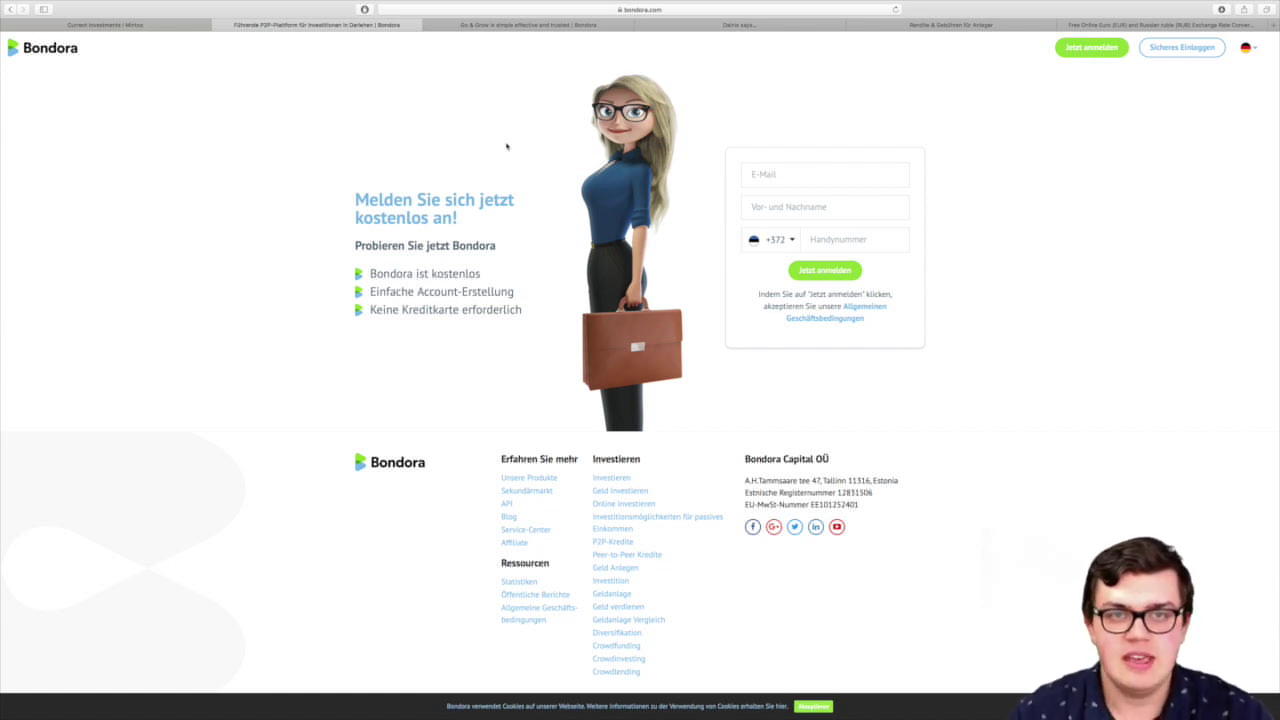
left_click(491, 25)
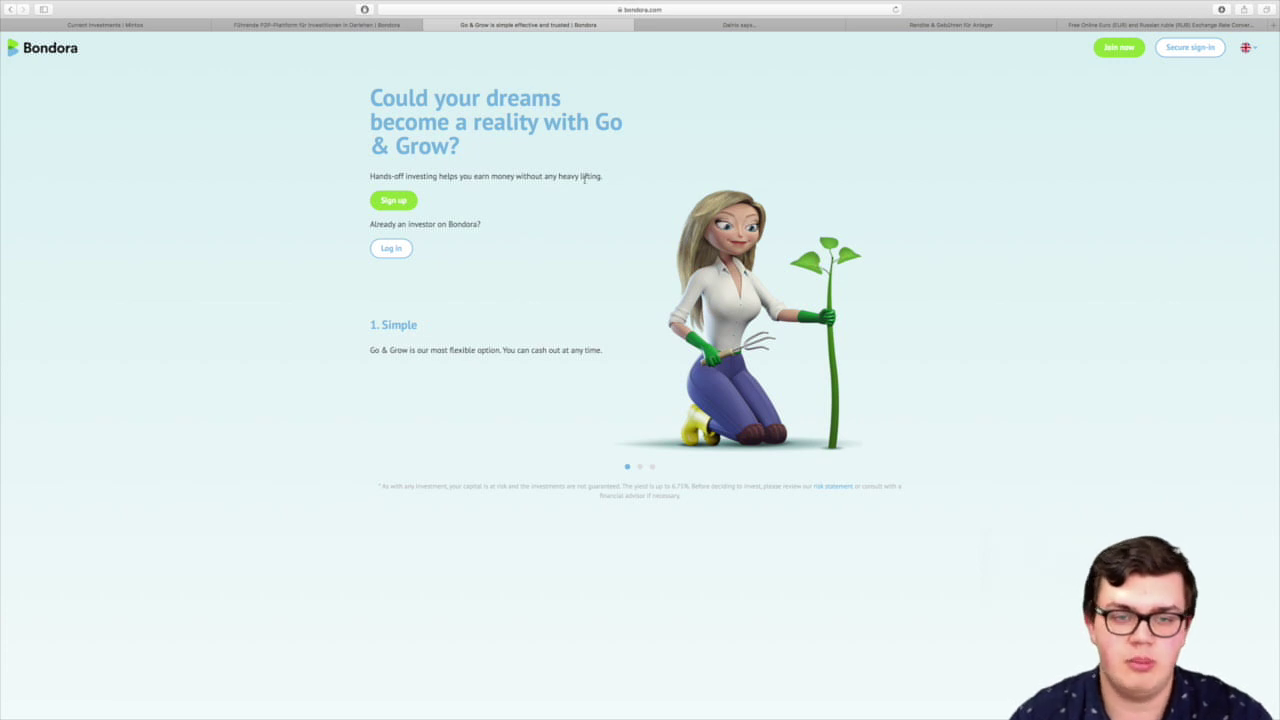
left_click(641, 466)
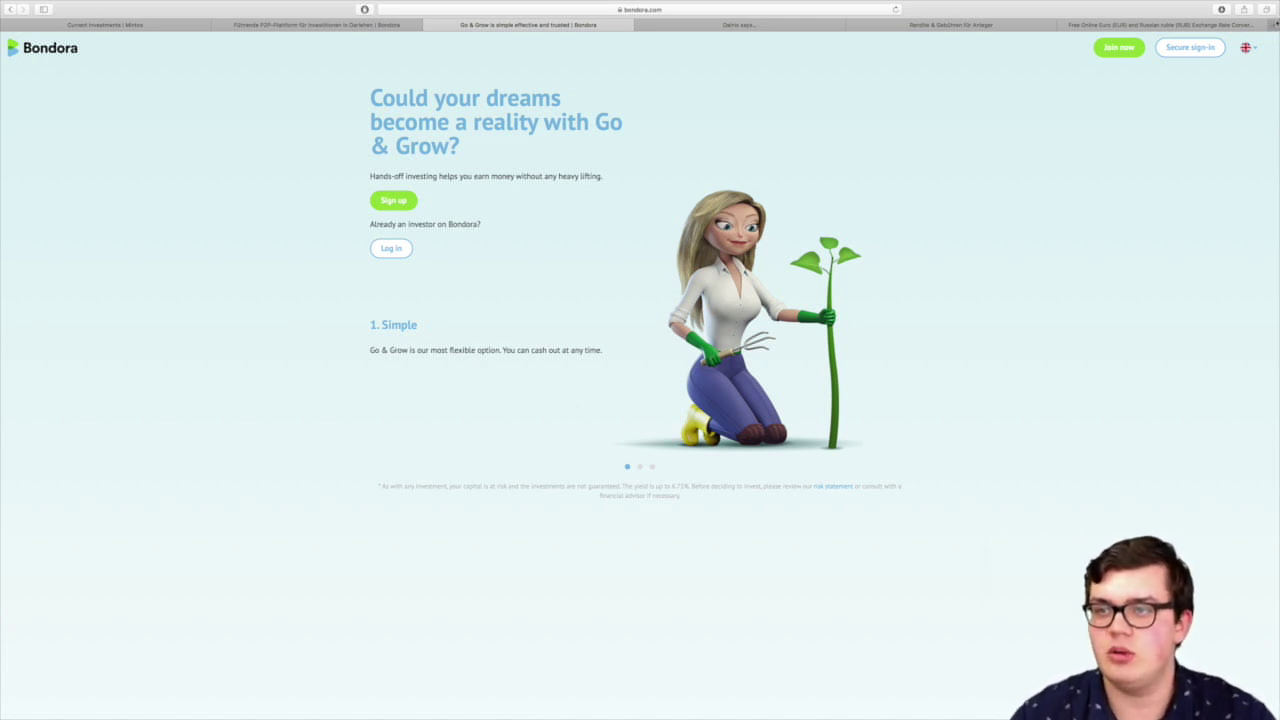
Search the web for "deutsche bank tagesgeld" in a new browser tab.
key("super+t")
type("deutsch")
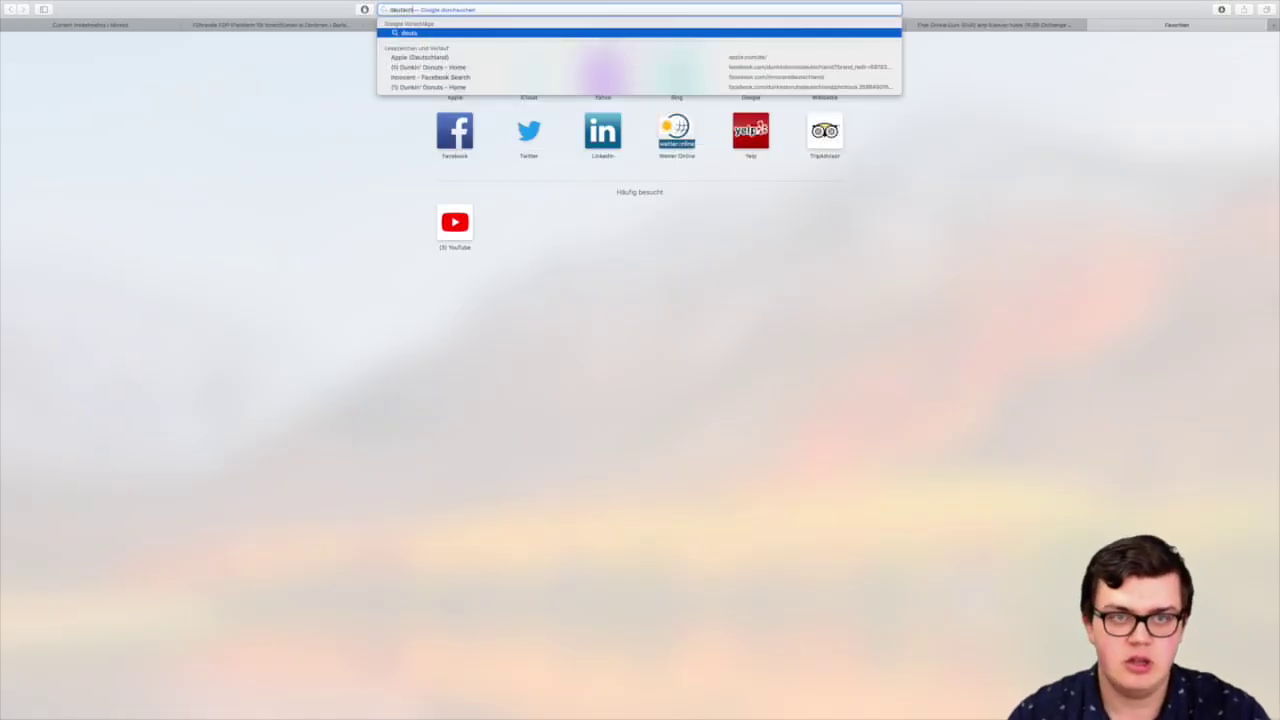
type("e bank tagesgeld")
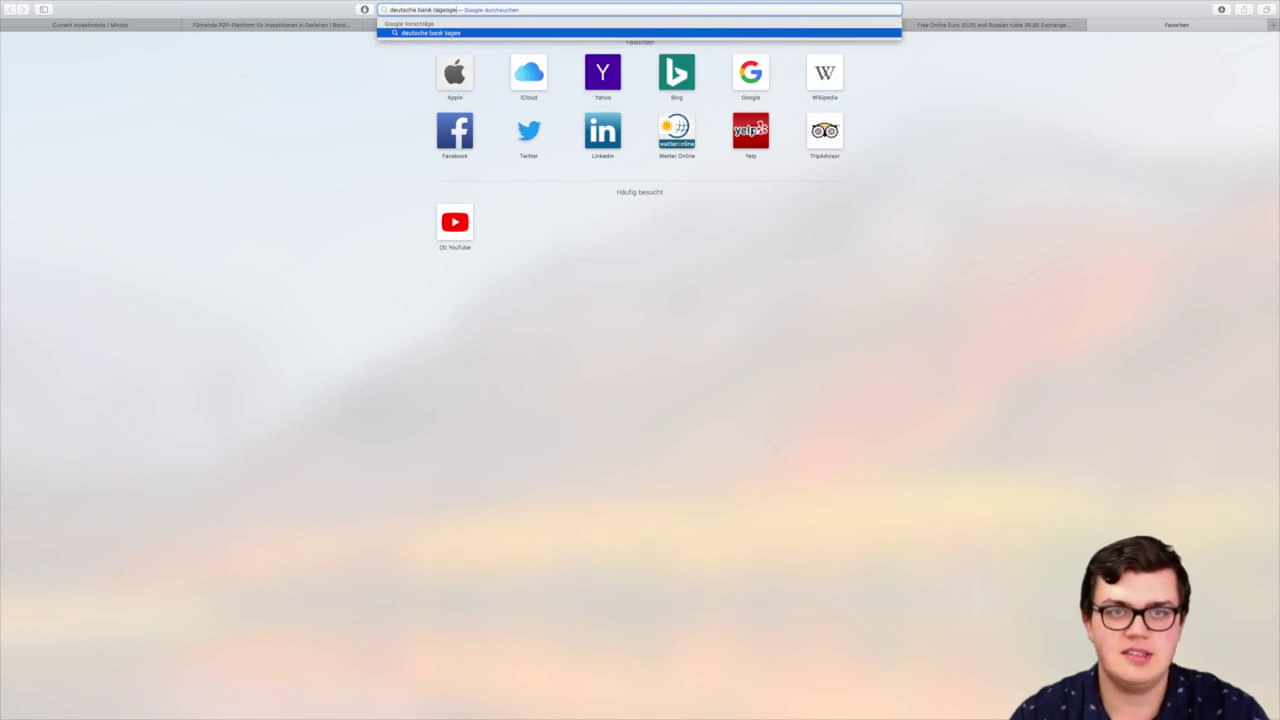